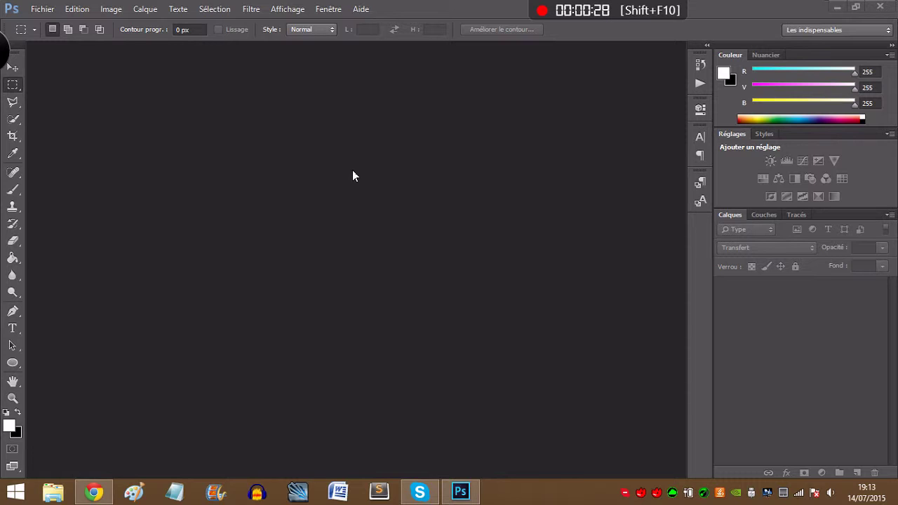
- Start a new document from the Affiche preset (1280 x 720 pixels) and set its resolution to 72 pixels per inch
click(41, 9)
click(45, 23)
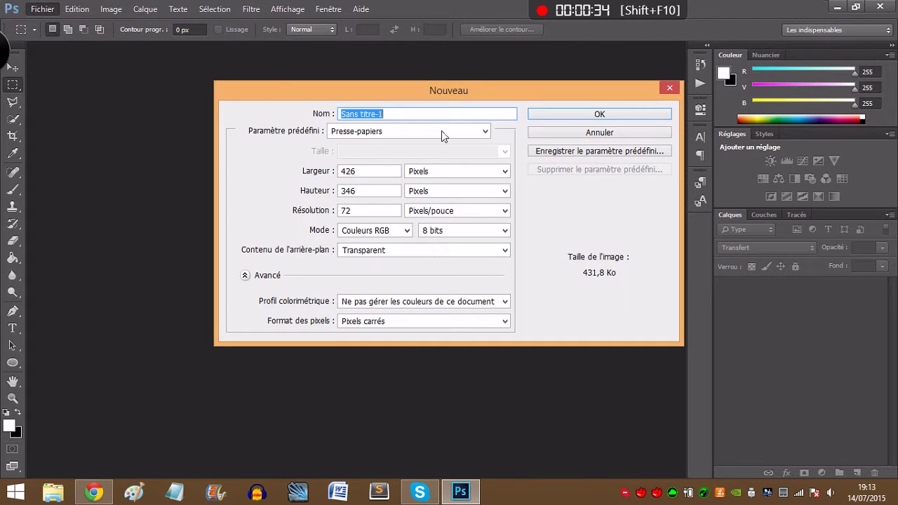
click(451, 132)
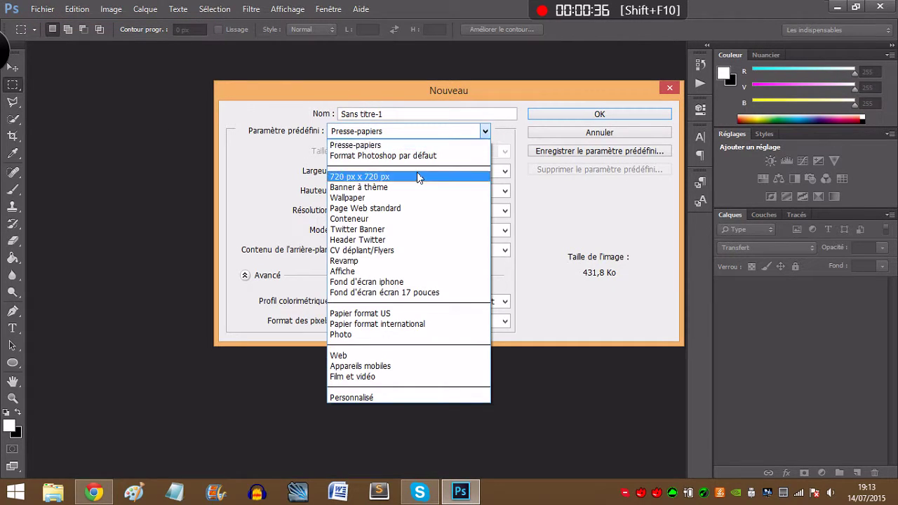
click(355, 272)
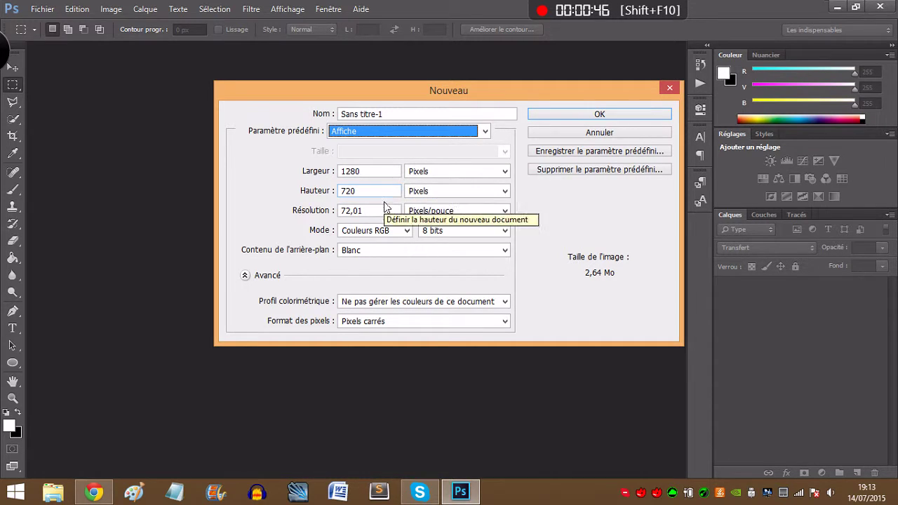
drag(363, 210, 351, 209)
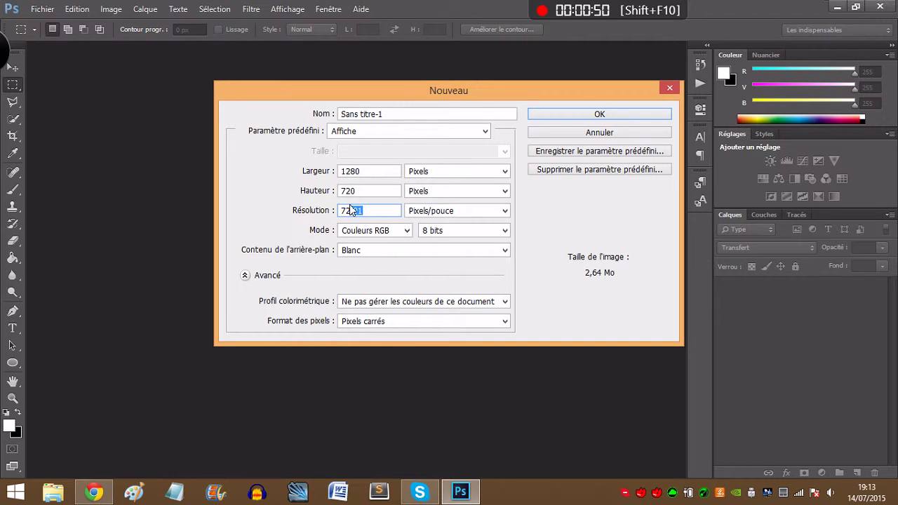
key(Delete)
double_click(351, 210)
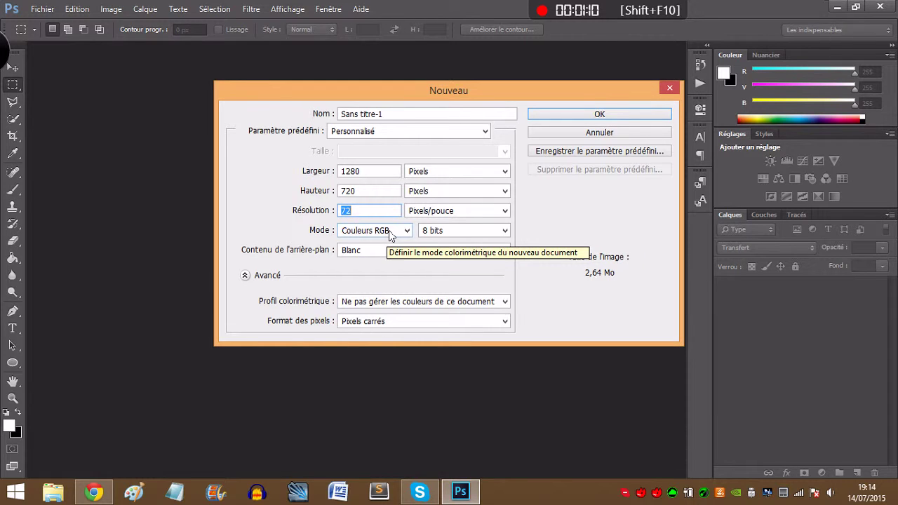
- Create the document in 8 bits with transparent background contents and add a second empty layer
click(463, 231)
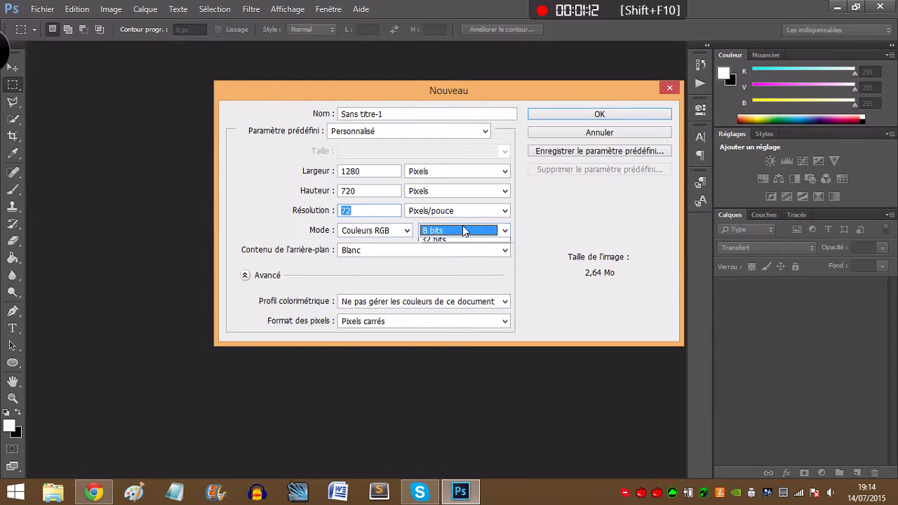
click(463, 230)
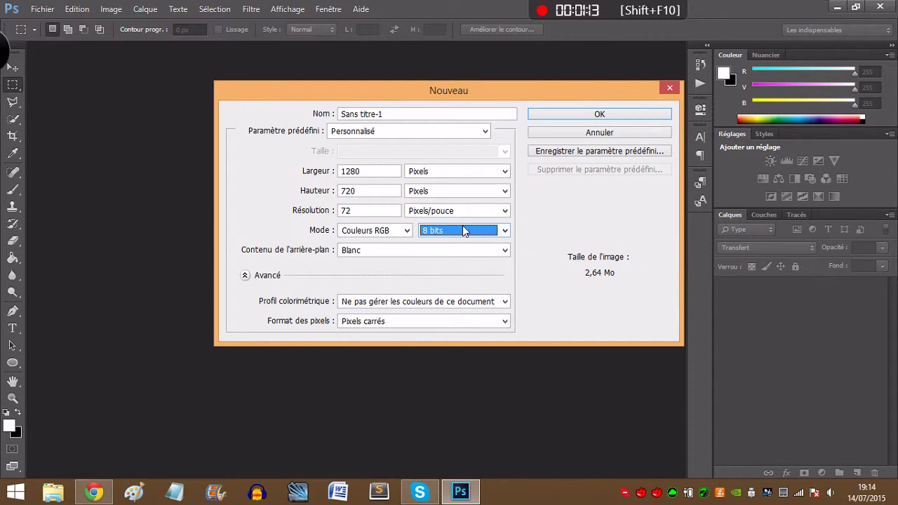
click(373, 253)
click(373, 285)
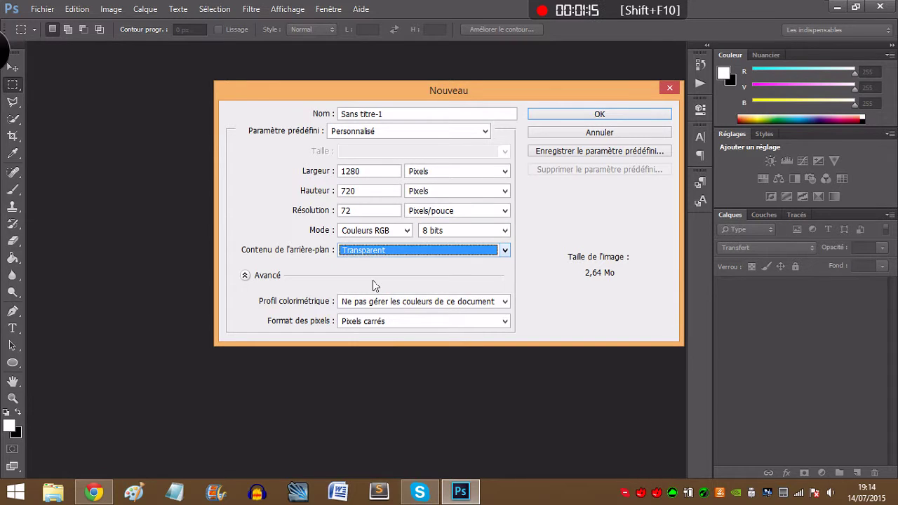
click(603, 114)
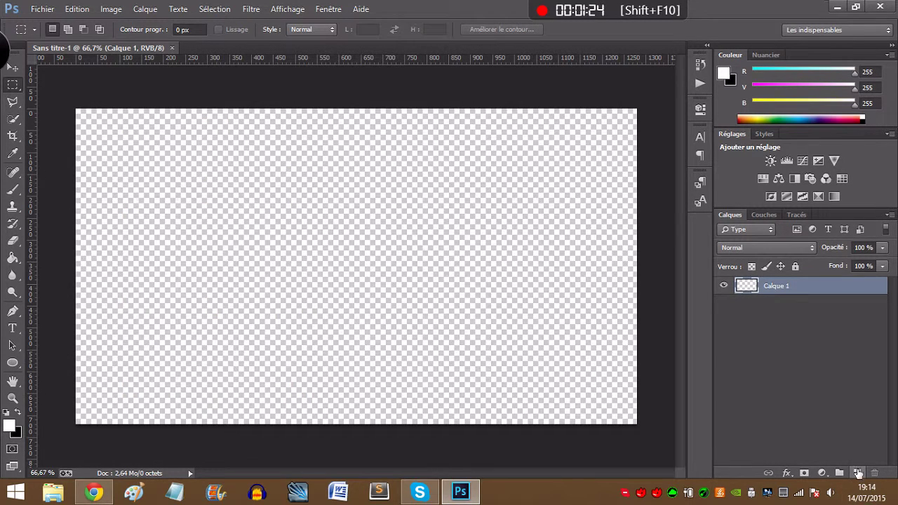
click(859, 473)
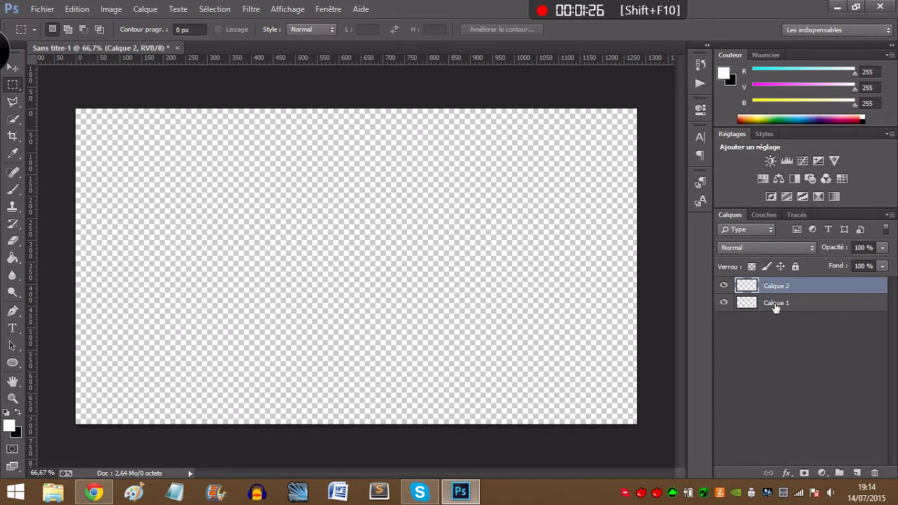
click(32, 6)
key(Escape)
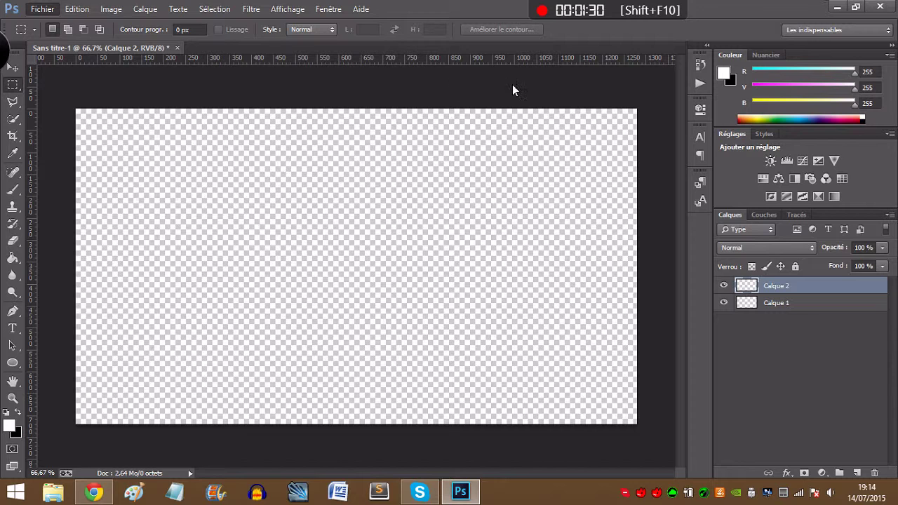
key(ctrl+o)
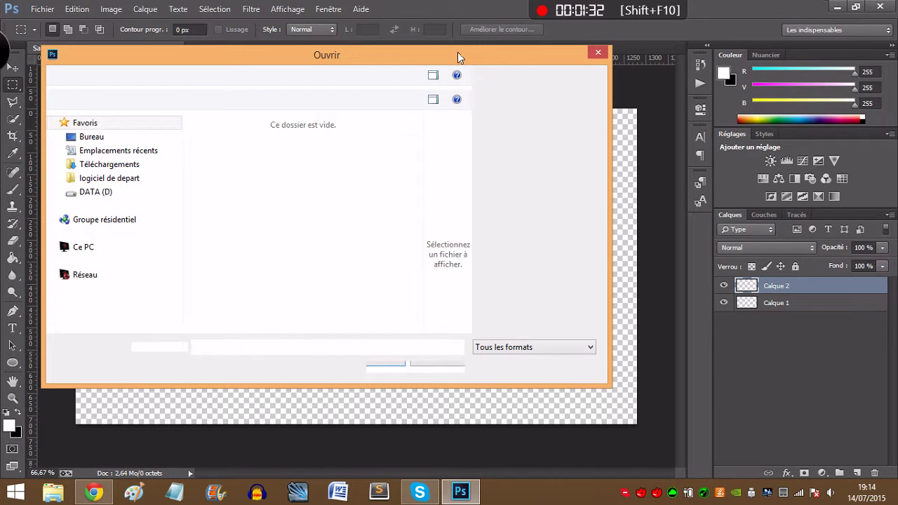
click(597, 52)
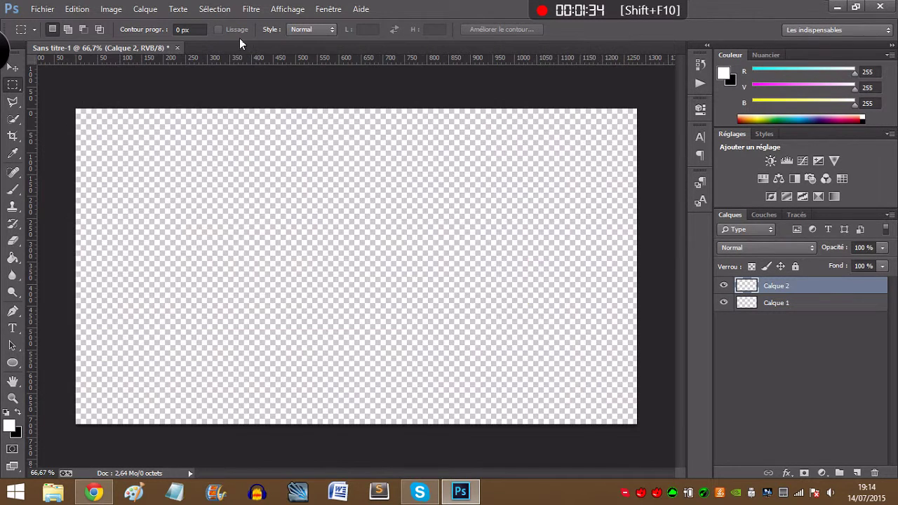
- Start placing an image file and browse the Fichier ressource folder, selecting the homme-triste-ok picture
click(51, 13)
click(96, 223)
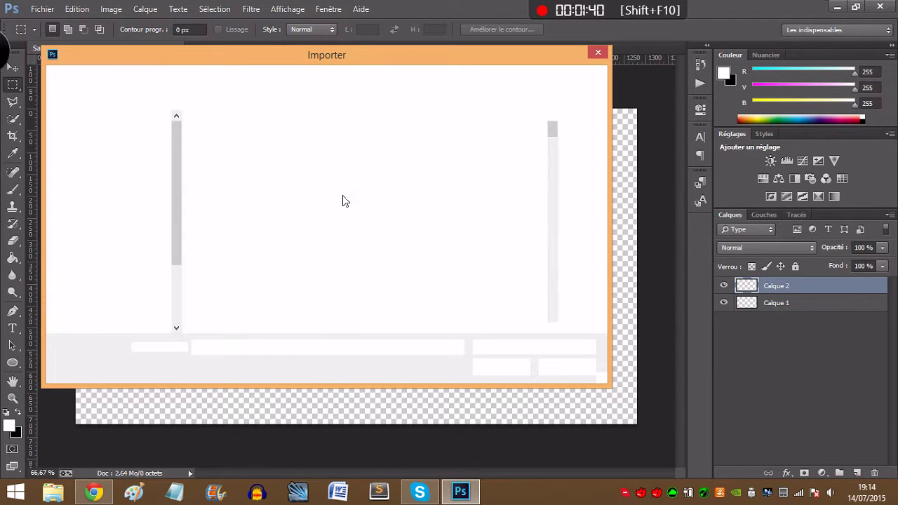
click(353, 269)
scroll(358, 253, down, 3)
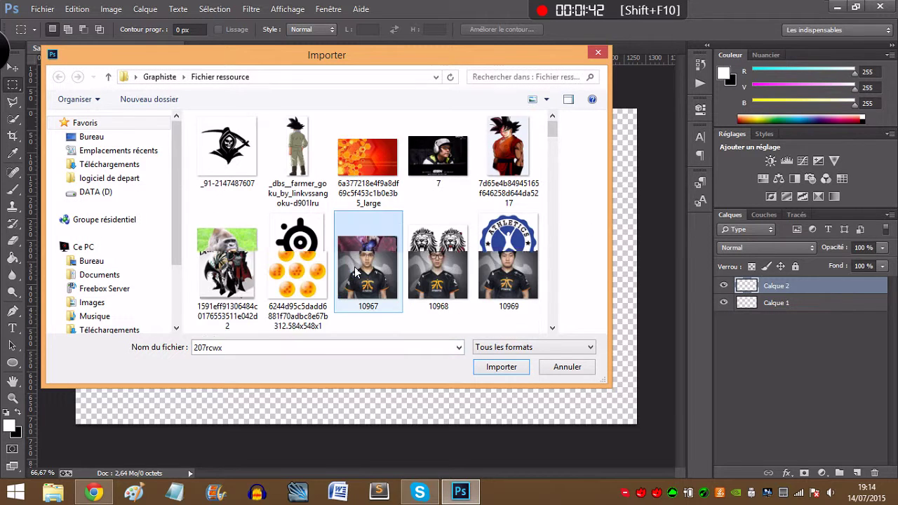
scroll(361, 254, down, 1)
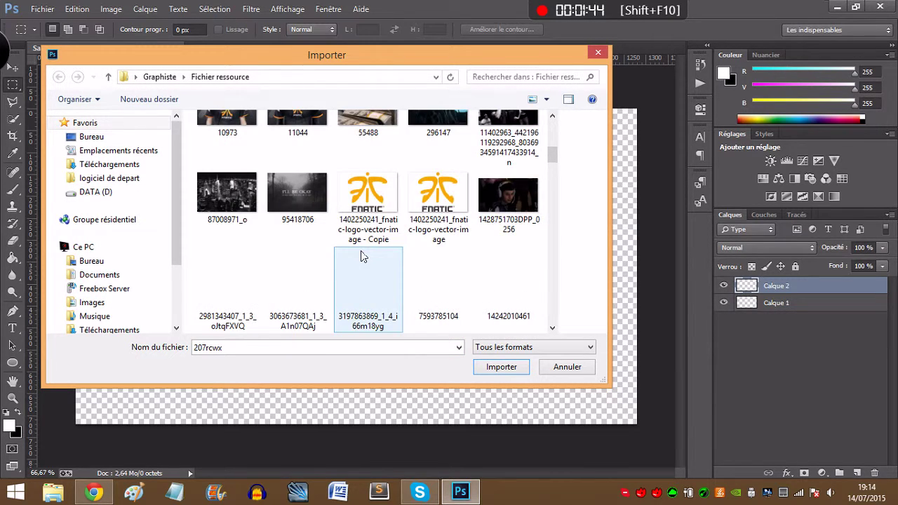
scroll(363, 256, down, 1)
scroll(361, 256, down, 3)
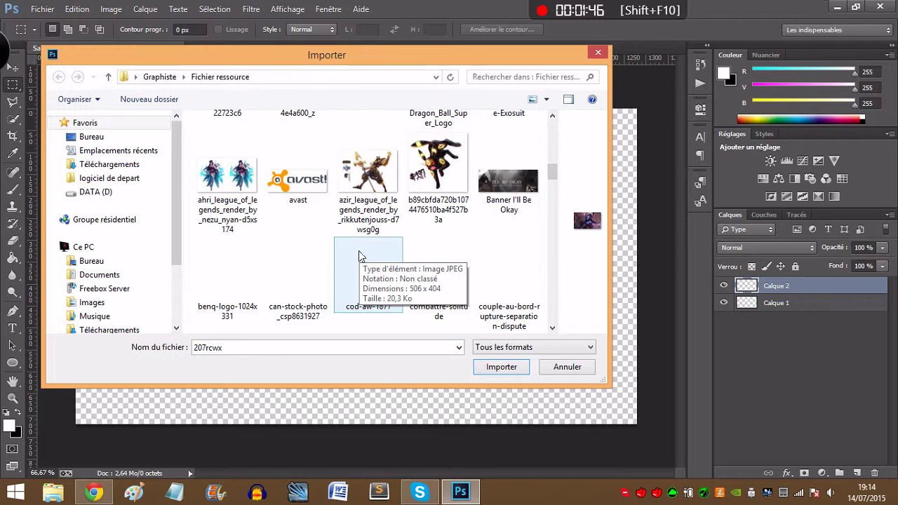
scroll(359, 257, down, 1)
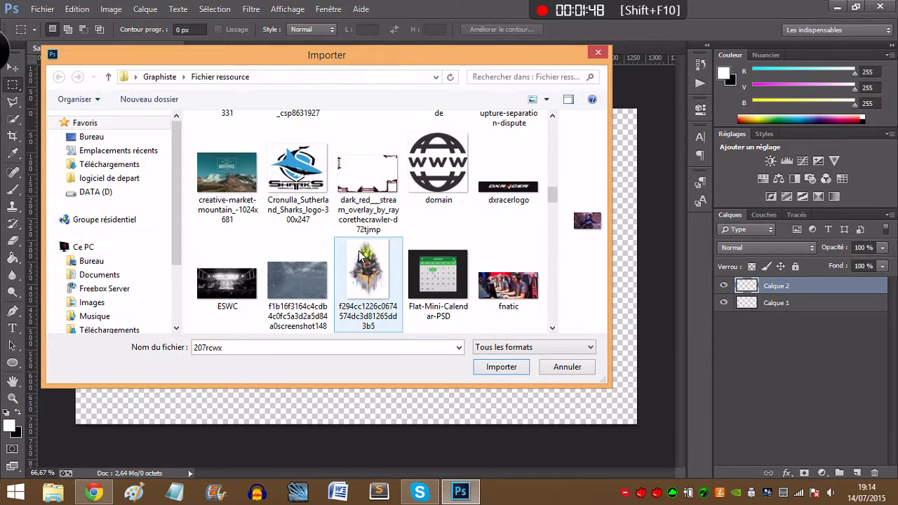
scroll(359, 257, down, 1)
scroll(358, 258, down, 1)
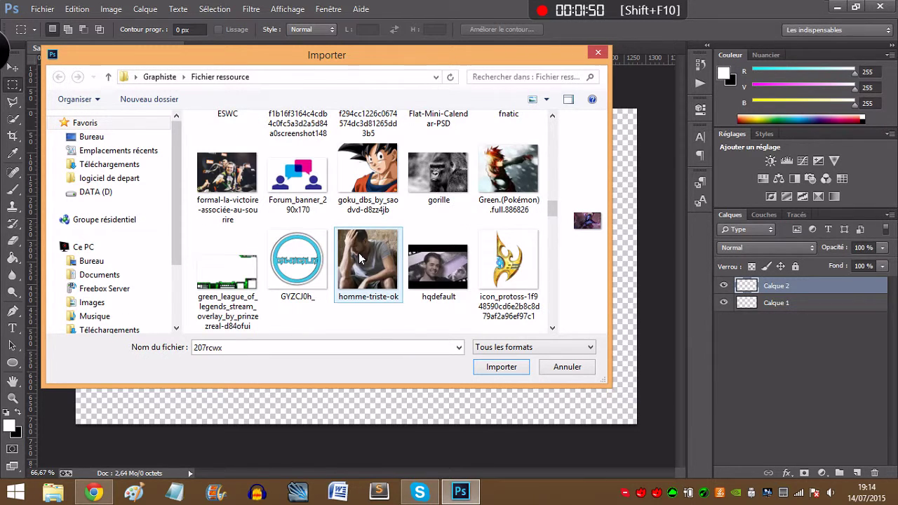
scroll(358, 254, down, 1)
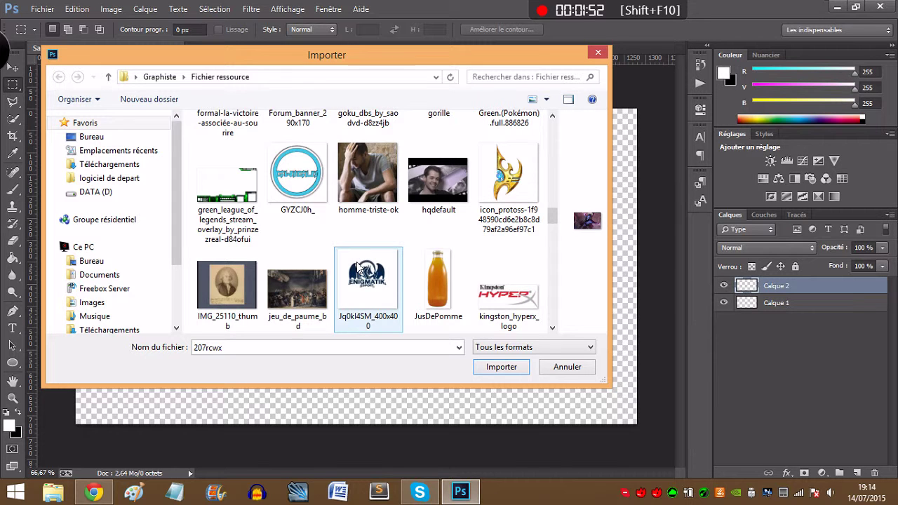
scroll(357, 259, down, 1)
scroll(358, 264, down, 1)
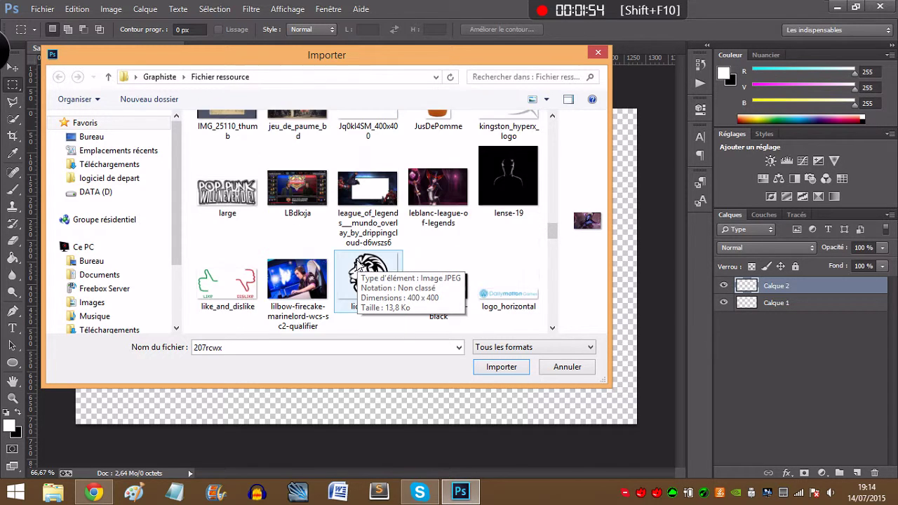
scroll(358, 267, up, 3)
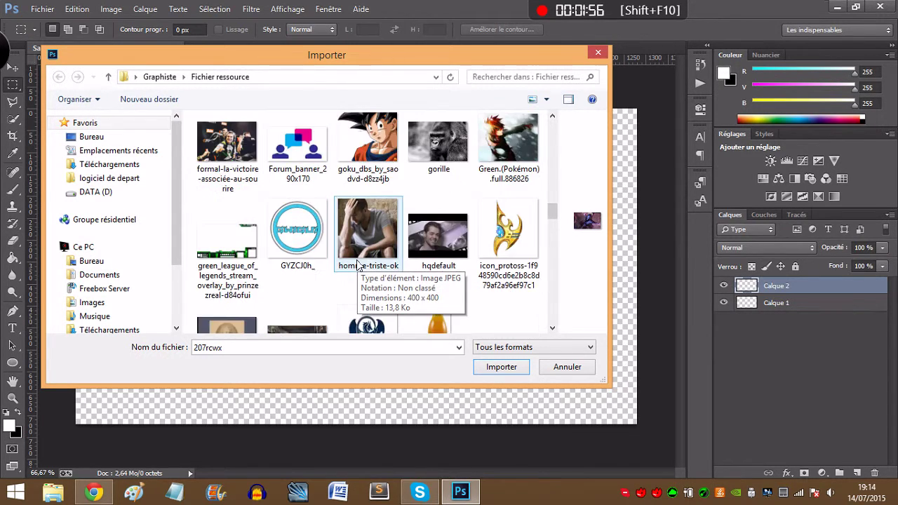
click(363, 269)
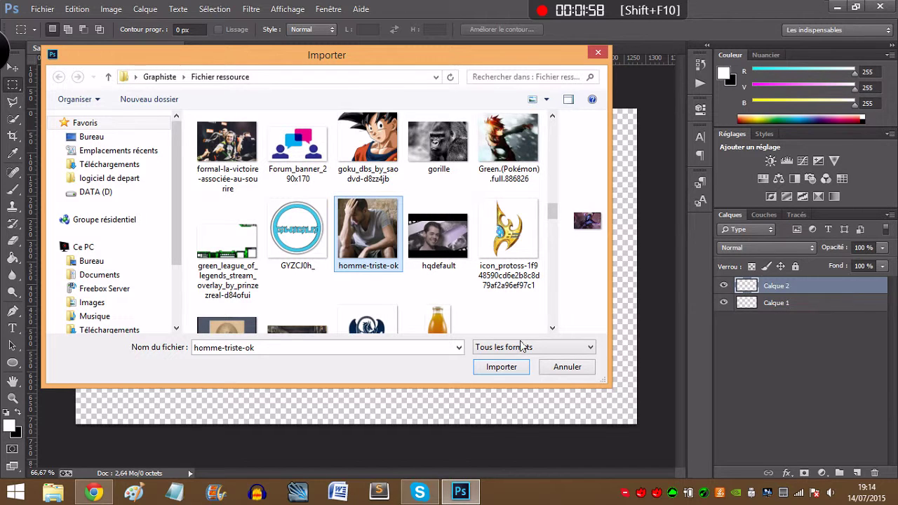
- Choose the picture file unnamed, showing a man beside a car, instead and place it in the document
scroll(398, 274, up, 3)
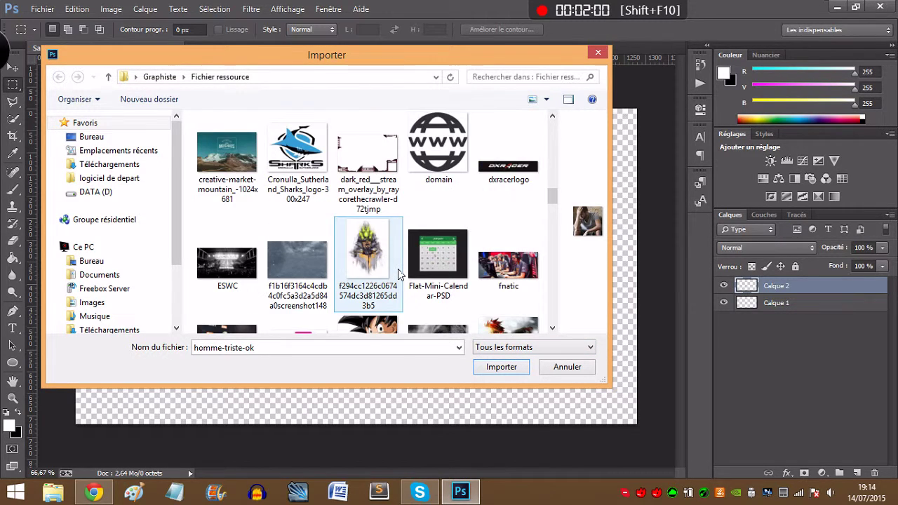
scroll(398, 273, up, 1)
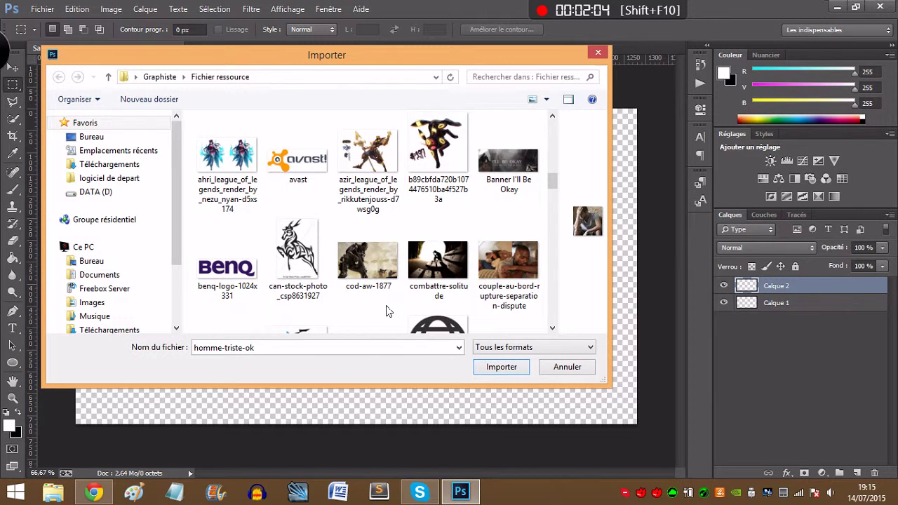
scroll(386, 307, down, 3)
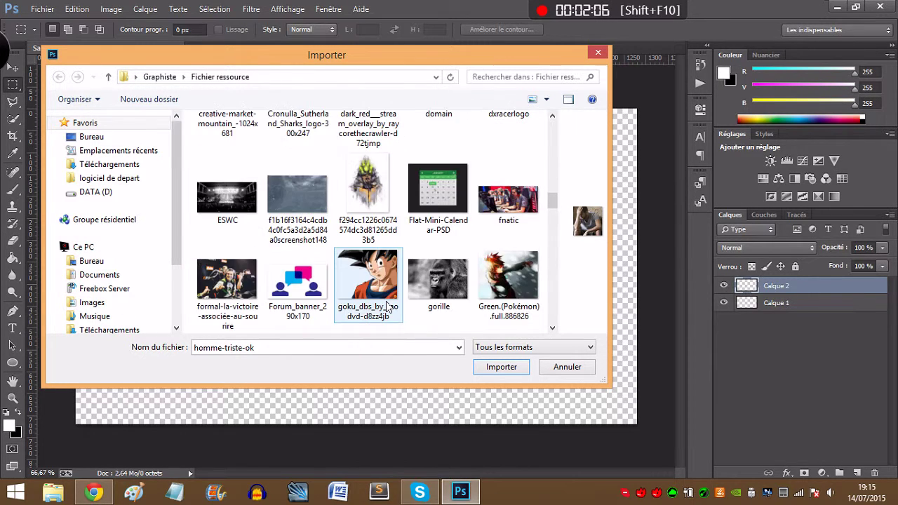
scroll(386, 307, down, 7)
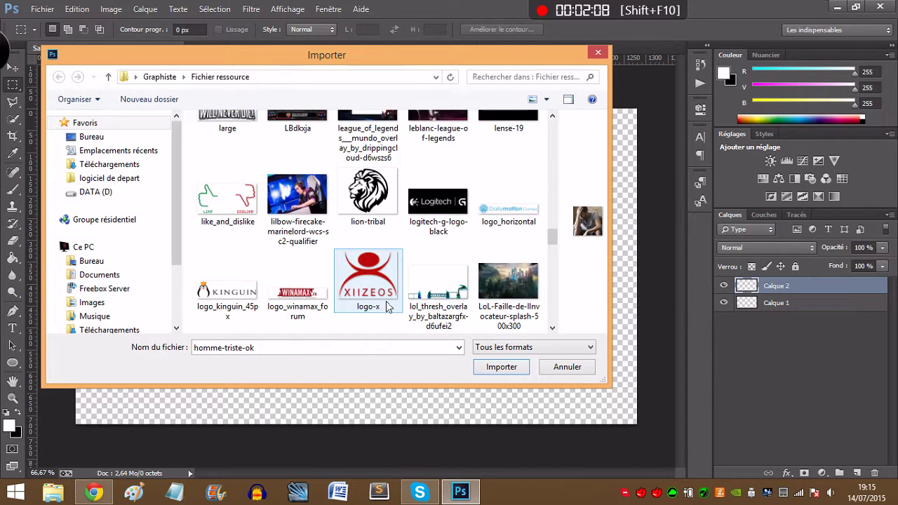
scroll(386, 307, down, 2)
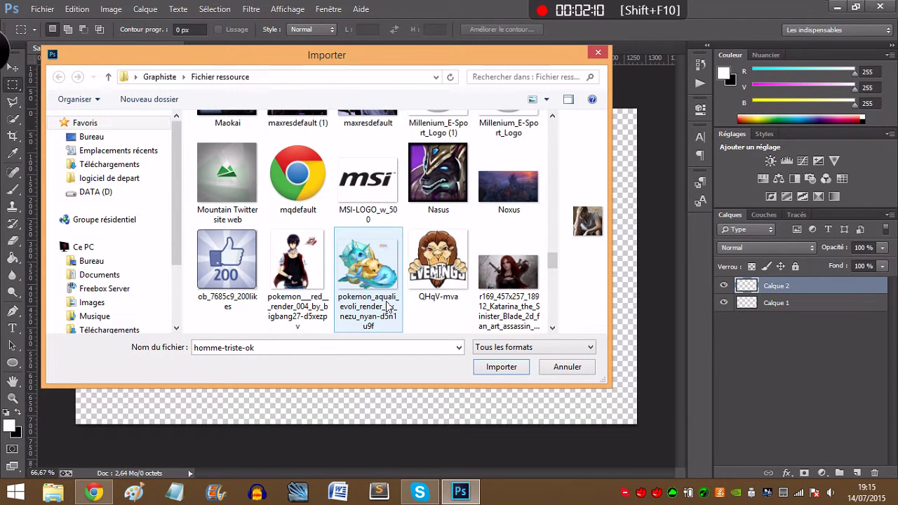
scroll(388, 307, down, 3)
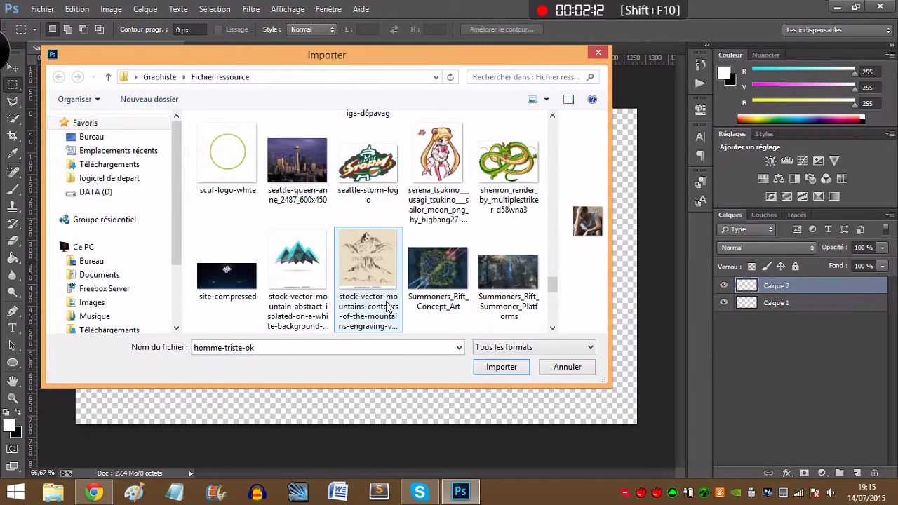
scroll(388, 307, down, 2)
click(456, 281)
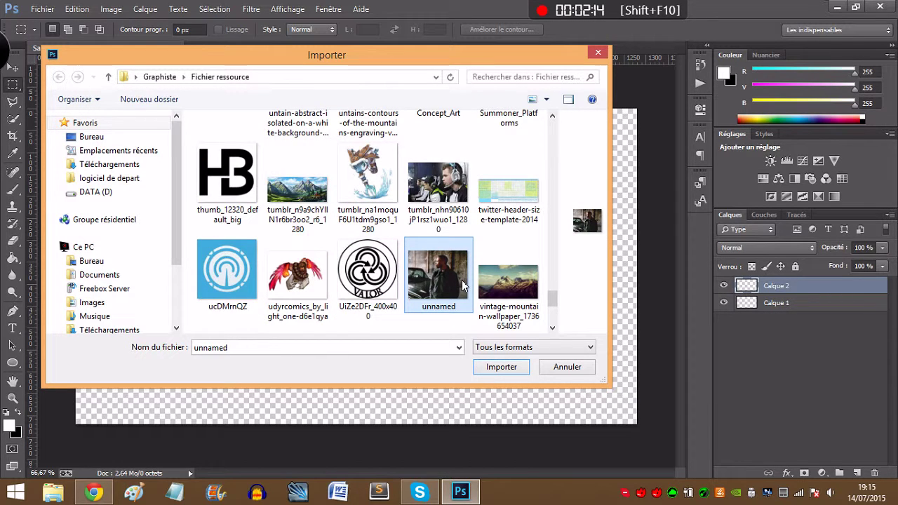
scroll(462, 280, down, 1)
click(502, 365)
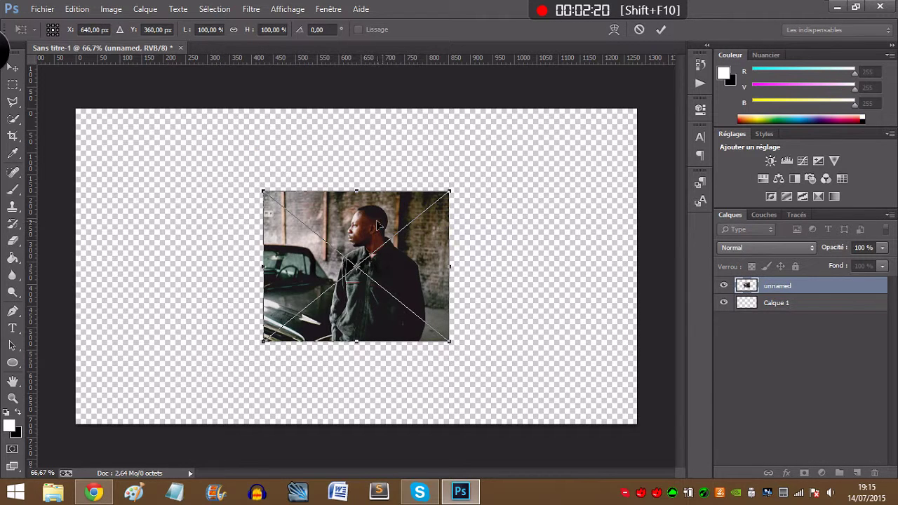
- Enlarge the placed photo to about 214% and position it over the canvas's left side, covering the full height, at about X 381, Y 370 px
drag(378, 223, 191, 144)
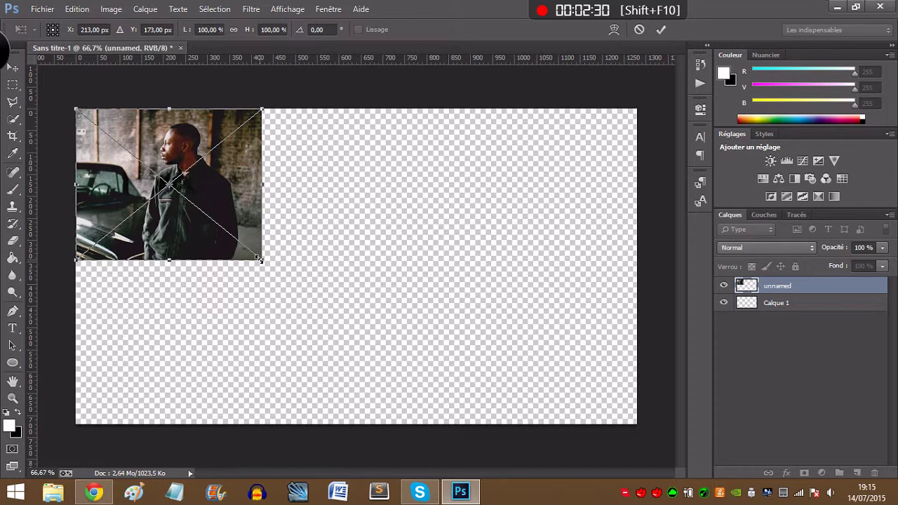
drag(261, 259, 334, 324)
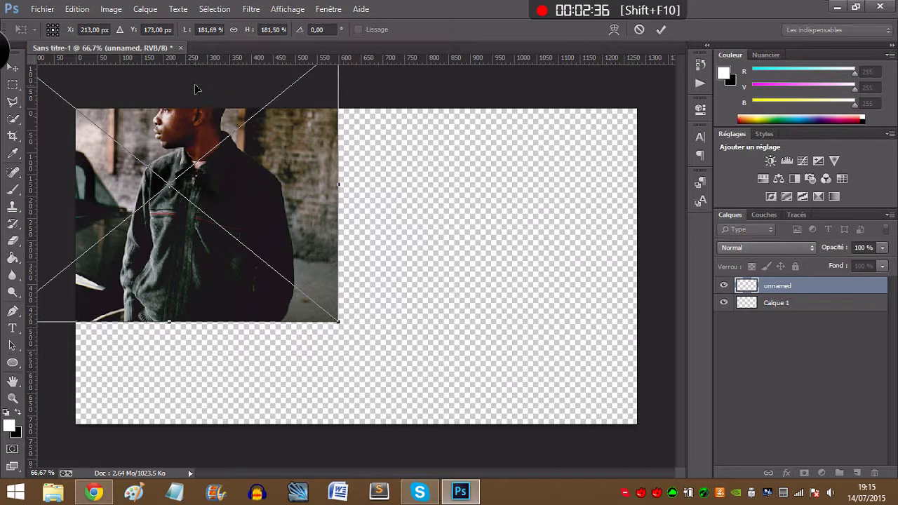
drag(215, 135, 286, 197)
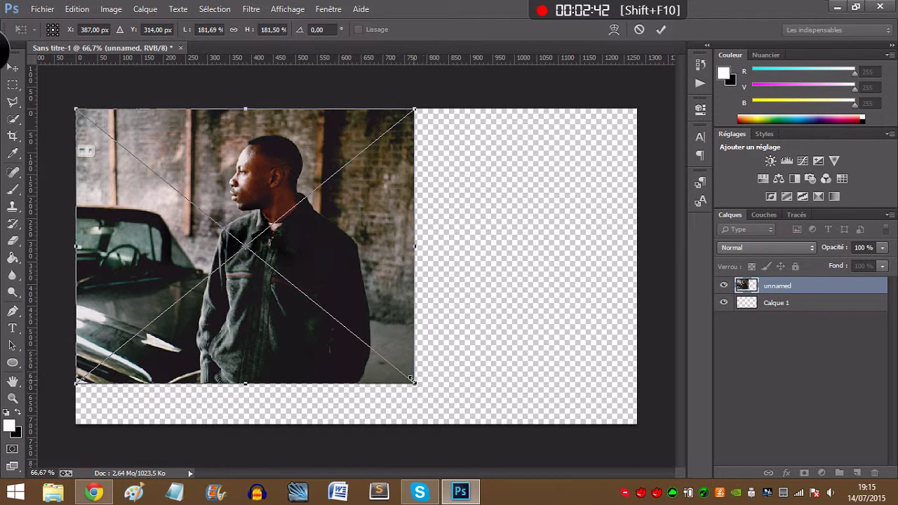
drag(412, 382, 445, 412)
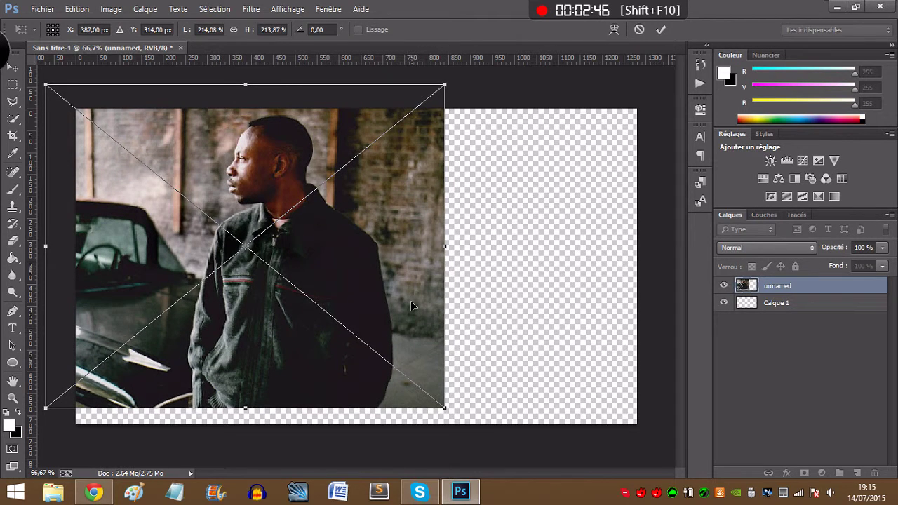
drag(417, 326, 408, 328)
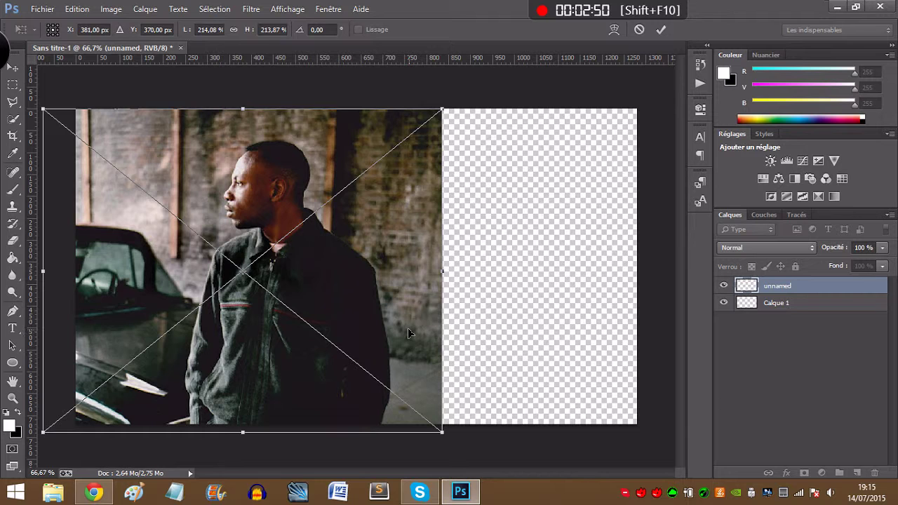
key(Return)
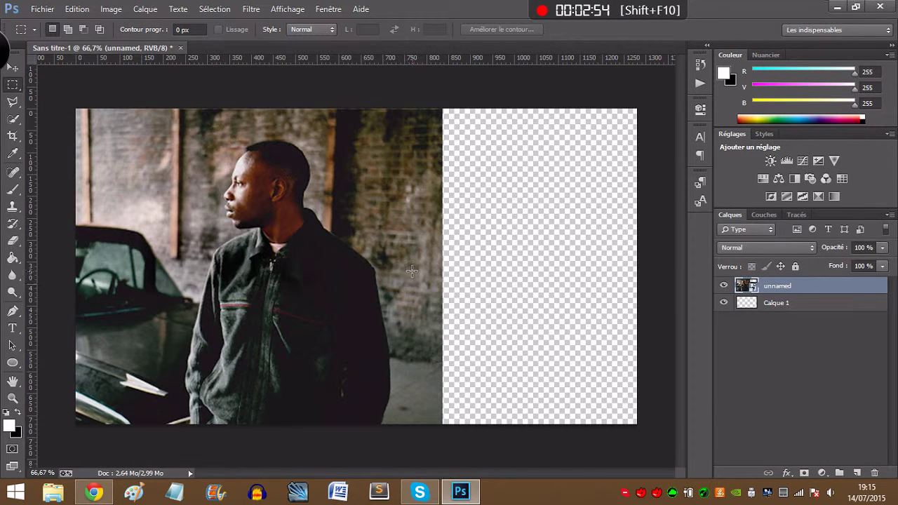
key(ctrl+t)
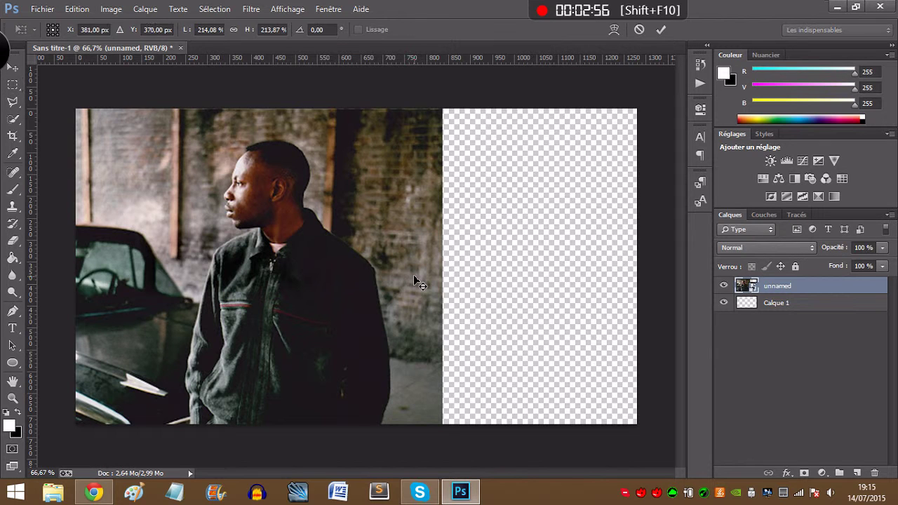
key(Return)
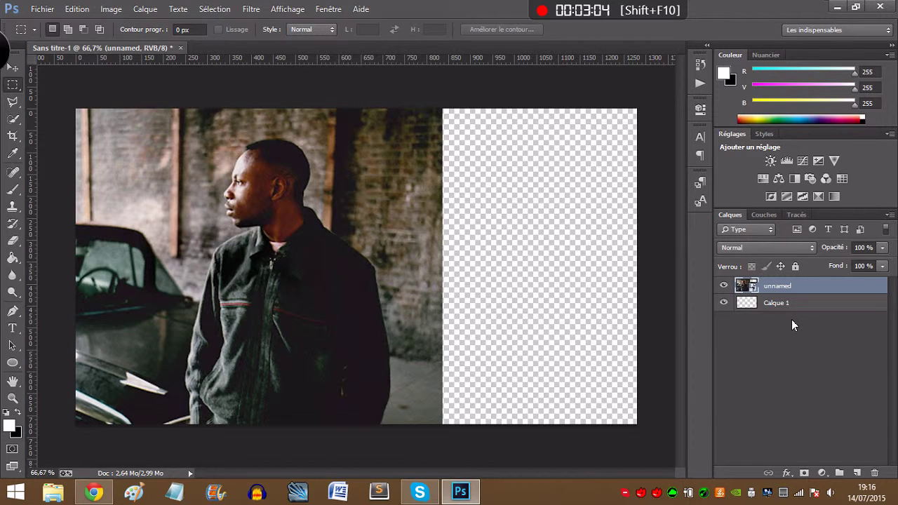
- Duplicate the unnamed photo layer and flip the copy horizontally
key(ctrl+j)
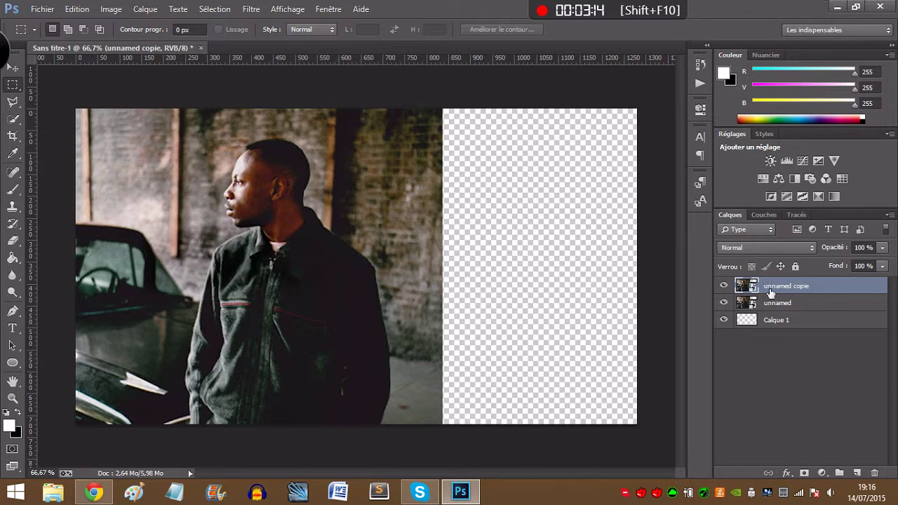
click(76, 9)
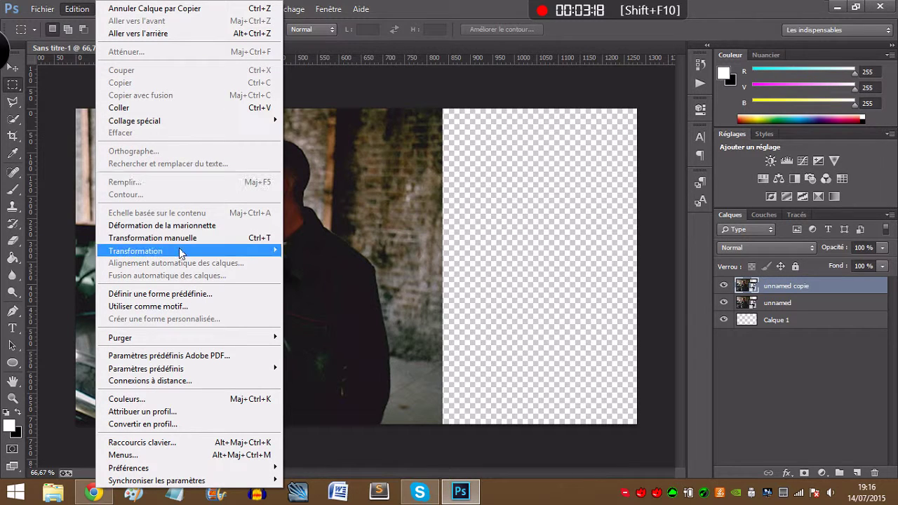
mouse_move(167, 260)
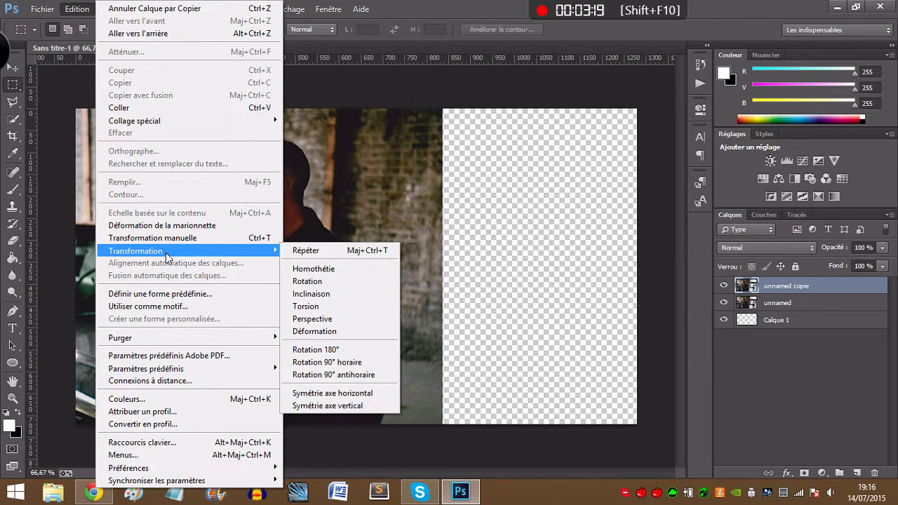
click(354, 394)
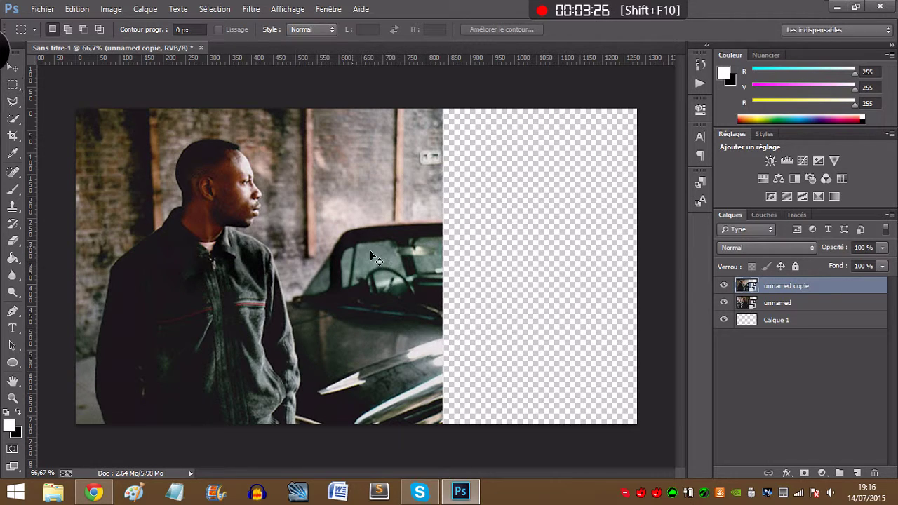
- Move the flipped copy over the canvas's right side, aligned with the original photo, at about X 911, Y 358 px
key(ctrl+t)
drag(385, 227, 604, 224)
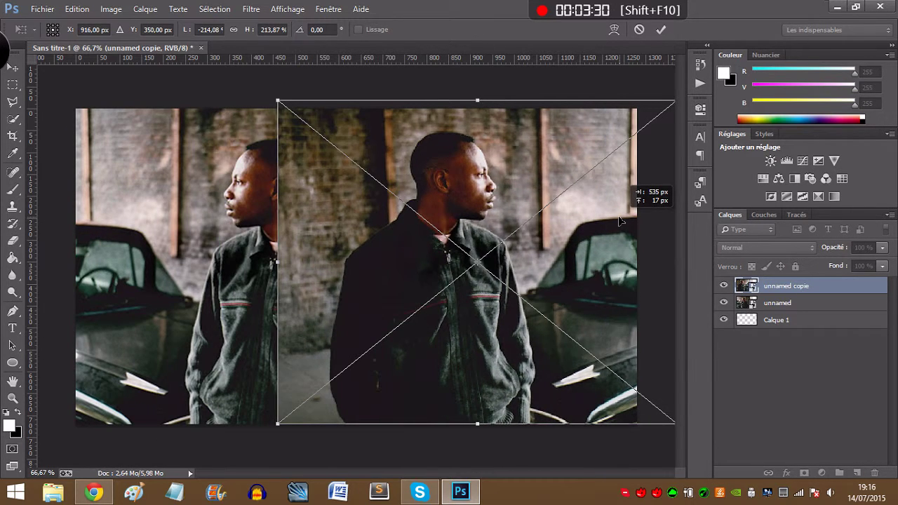
drag(620, 221, 616, 217)
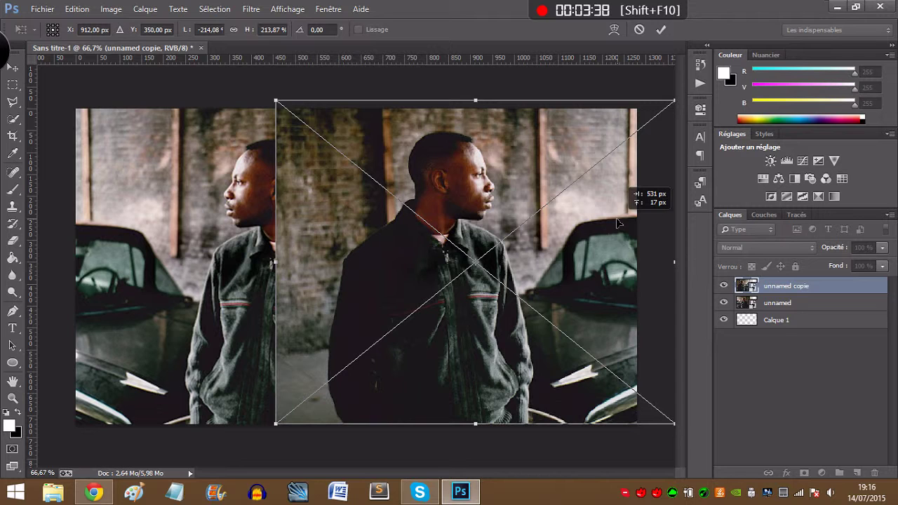
drag(616, 219, 617, 219)
key(Down)
key(Down)
key(Down)
key(Down)
key(Down)
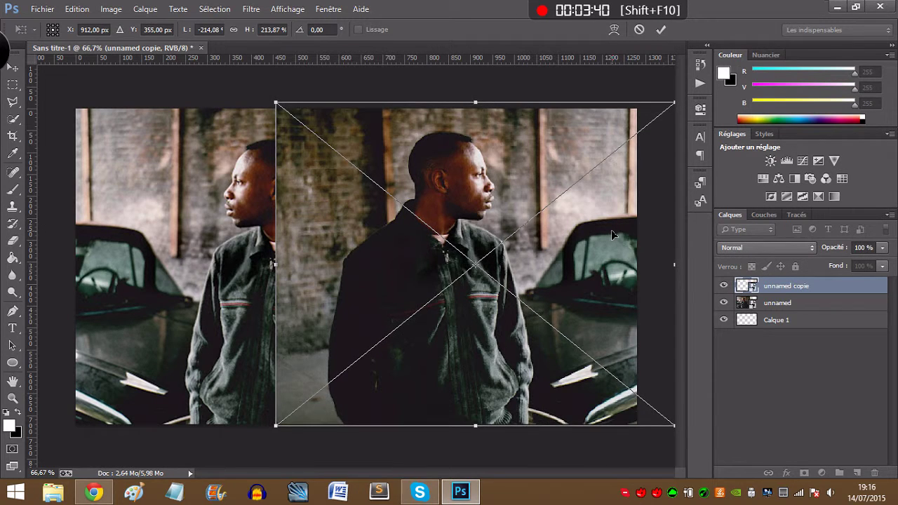
key(Down)
key(Down)
key(Down)
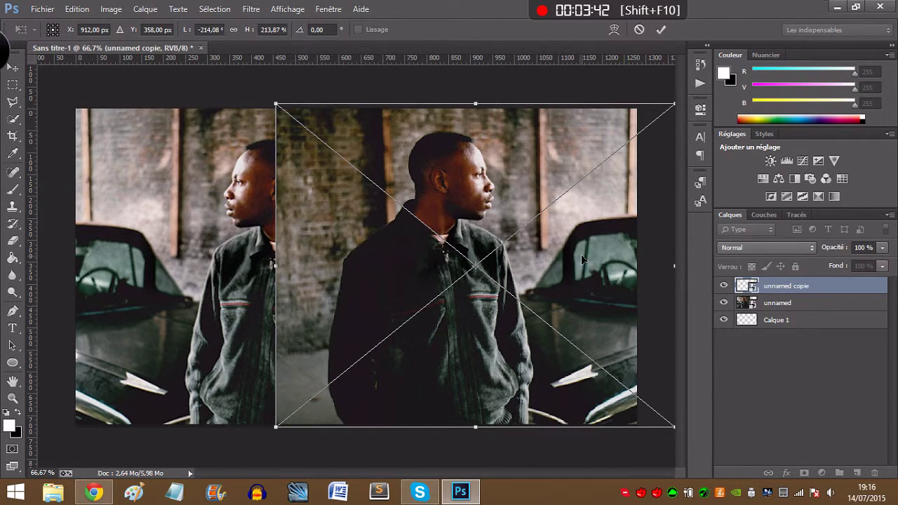
key(Return)
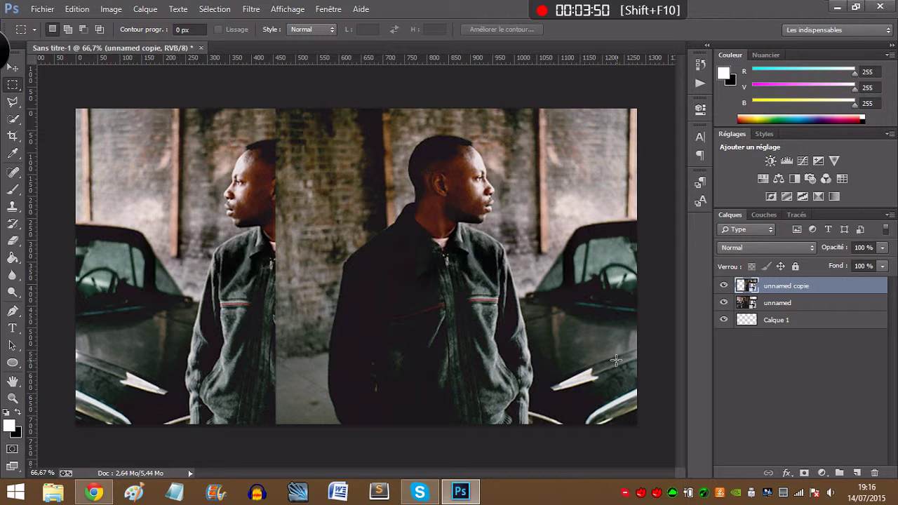
key(ctrl+t)
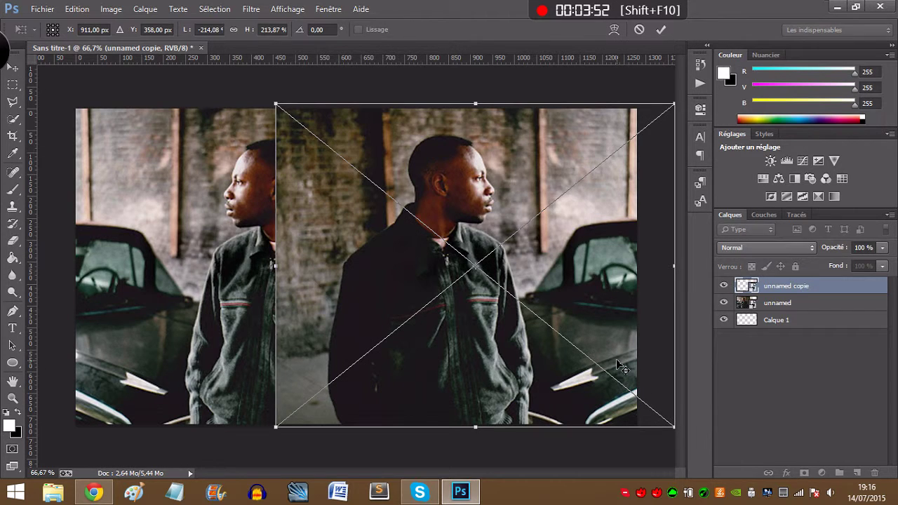
key(Return)
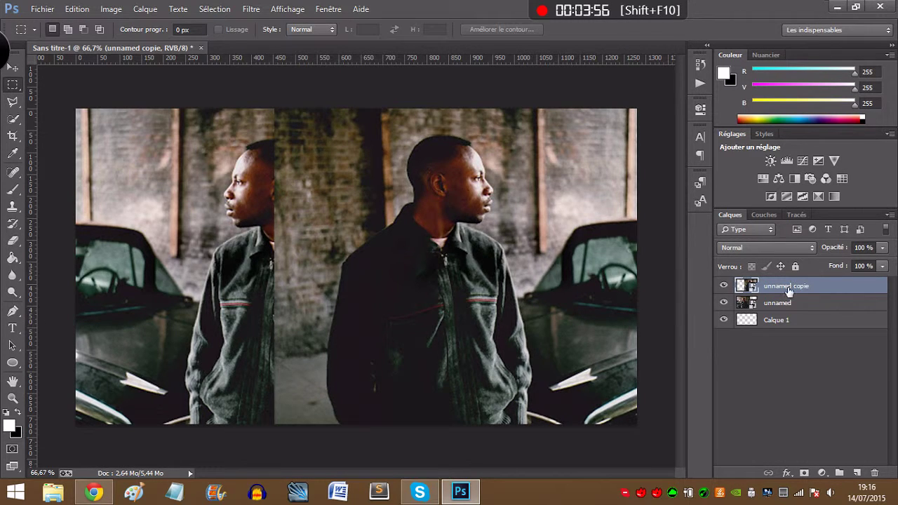
- Rasterize both the unnamed copie and unnamed photo layers
right_click(816, 288)
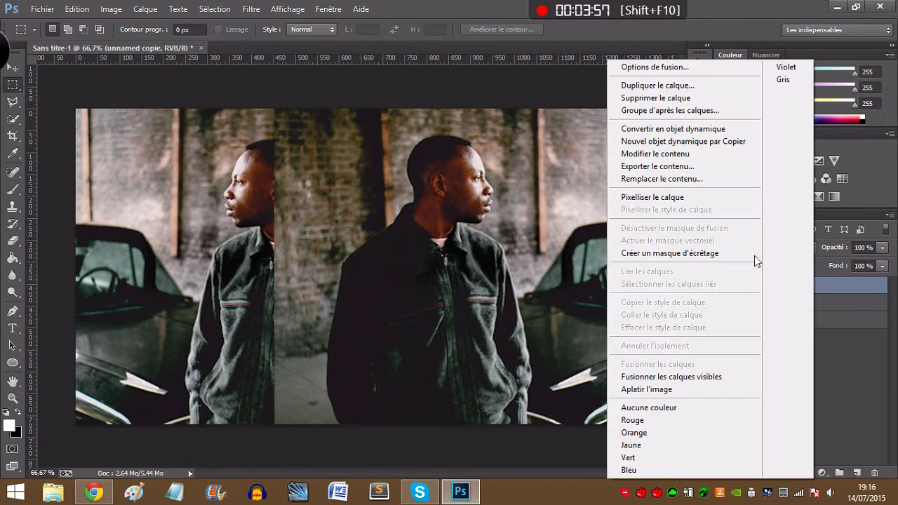
click(677, 200)
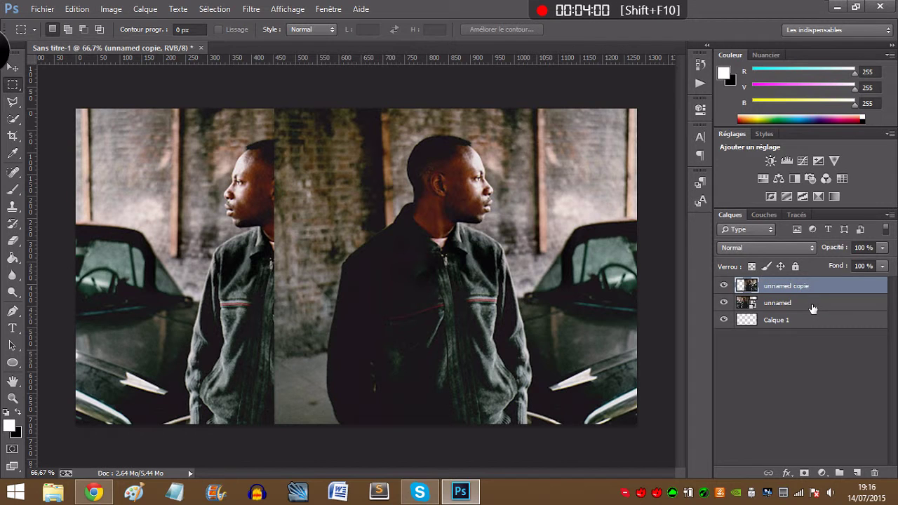
right_click(813, 309)
click(676, 197)
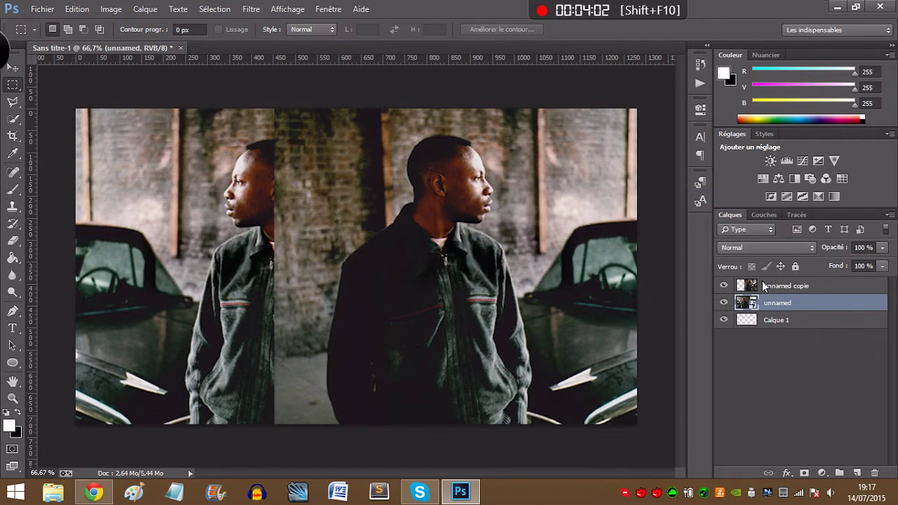
- On the unnamed copie layer, erase the left edge around the left man's head and torso using a 34 px Eraser with 0% hardness
click(788, 288)
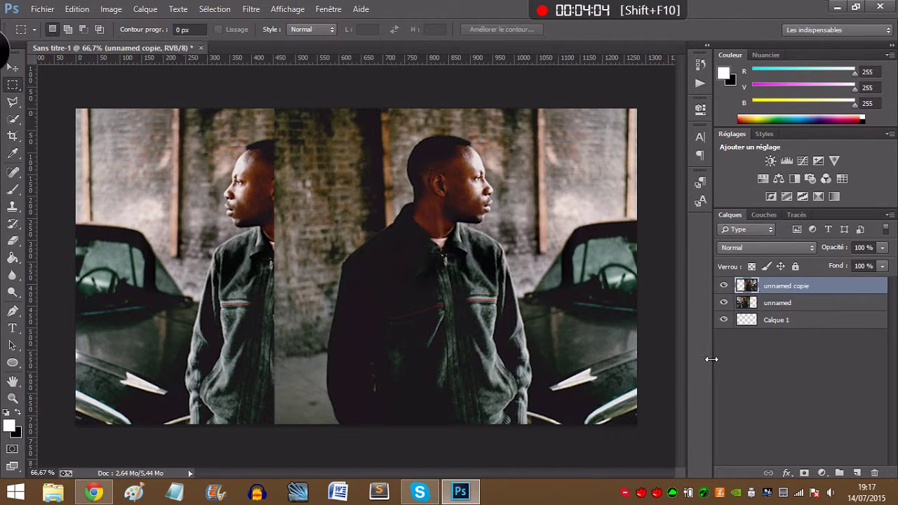
click(12, 241)
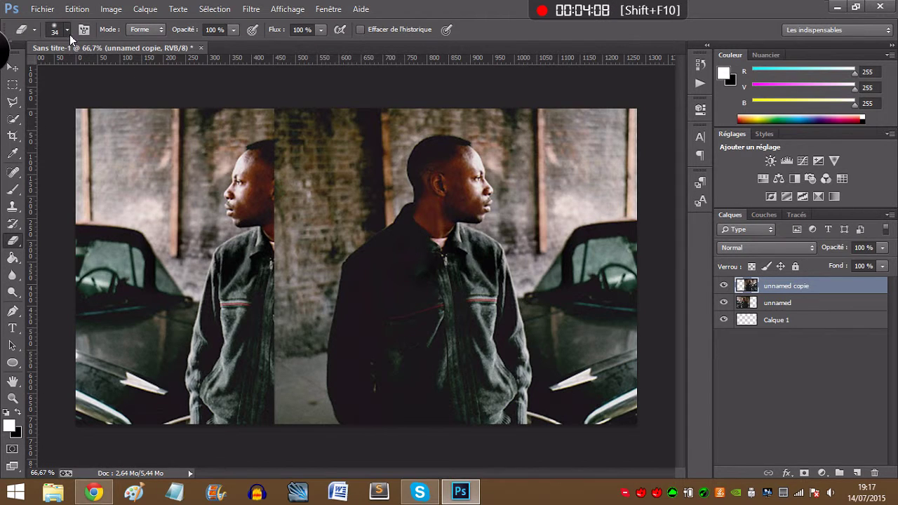
click(68, 31)
click(315, 83)
click(68, 31)
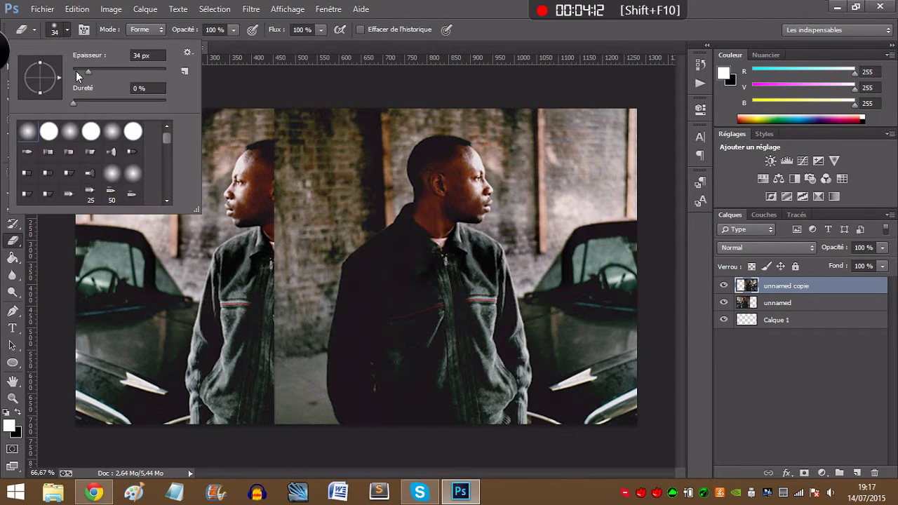
click(368, 83)
mouse_move(281, 105)
mouse_down()
mouse_move(280, 156)
mouse_move(262, 147)
mouse_move(283, 100)
mouse_move(266, 173)
mouse_move(280, 211)
mouse_move(260, 321)
mouse_move(270, 286)
mouse_move(281, 336)
mouse_move(272, 373)
mouse_move(276, 424)
mouse_move(289, 437)
mouse_move(301, 410)
mouse_move(290, 380)
mouse_move(292, 433)
mouse_move(297, 444)
mouse_move(297, 409)
mouse_move(308, 448)
mouse_move(283, 355)
mouse_move(285, 396)
mouse_move(298, 353)
mouse_move(290, 343)
mouse_move(297, 306)
mouse_move(292, 354)
mouse_move(287, 324)
mouse_move(291, 277)
mouse_move(302, 266)
mouse_move(296, 286)
mouse_move(283, 221)
mouse_move(288, 242)
mouse_up()
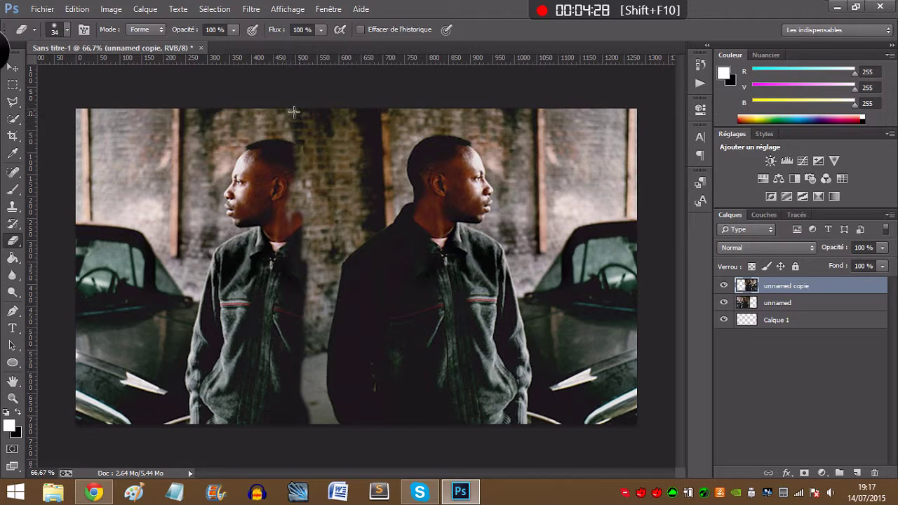
drag(289, 112, 273, 127)
mouse_move(292, 204)
mouse_down()
mouse_move(303, 200)
mouse_move(309, 165)
mouse_move(310, 188)
mouse_move(322, 139)
mouse_move(299, 104)
mouse_up()
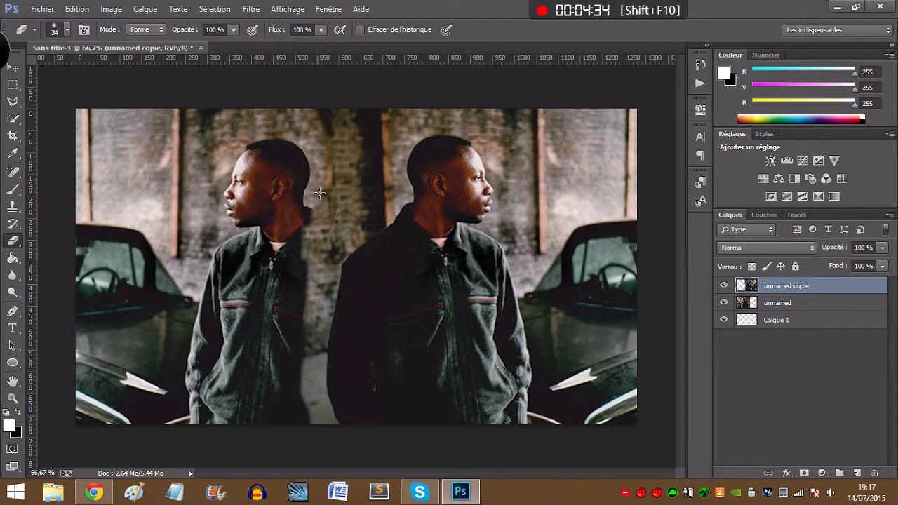
- Erase more of the copy along the left man's shoulder and between the two torsos until both jackets blend together
mouse_move(308, 276)
mouse_down()
mouse_move(315, 196)
mouse_move(308, 259)
mouse_move(326, 184)
mouse_move(318, 103)
mouse_up()
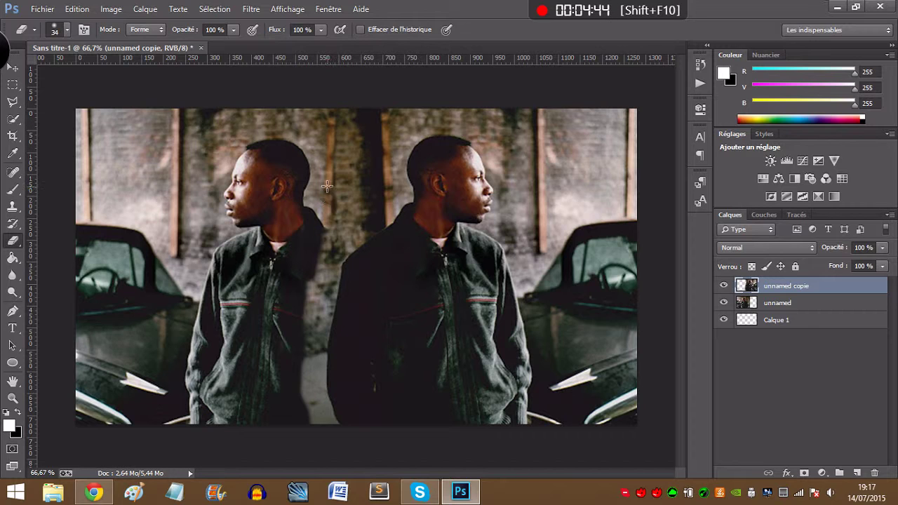
mouse_move(327, 186)
mouse_down()
mouse_move(328, 303)
mouse_move(342, 259)
mouse_move(330, 246)
mouse_move(348, 267)
mouse_move(327, 239)
mouse_move(350, 258)
mouse_up()
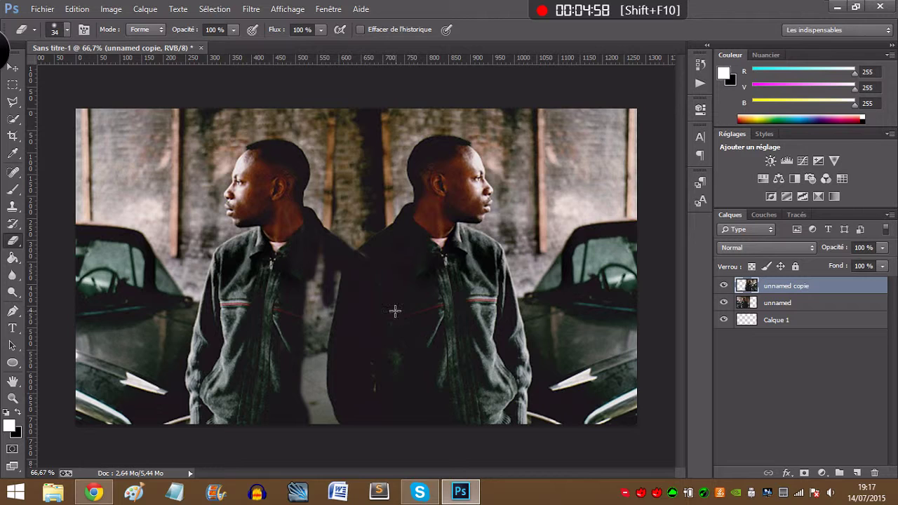
drag(322, 230, 358, 257)
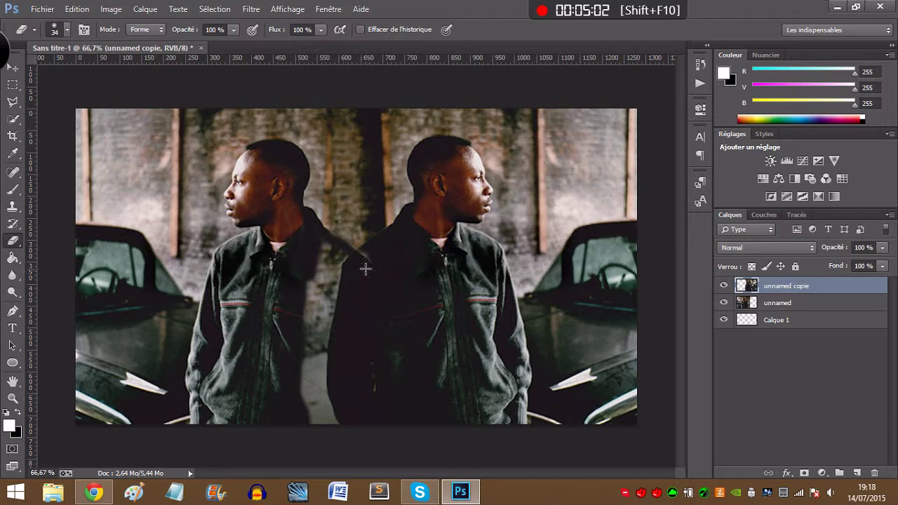
mouse_move(351, 257)
mouse_down()
mouse_move(318, 233)
mouse_move(349, 262)
mouse_move(340, 252)
mouse_move(347, 259)
mouse_move(331, 267)
mouse_move(319, 247)
mouse_move(312, 258)
mouse_move(335, 288)
mouse_move(345, 282)
mouse_move(330, 326)
mouse_move(340, 333)
mouse_move(325, 269)
mouse_move(314, 311)
mouse_move(310, 278)
mouse_move(301, 397)
mouse_move(322, 437)
mouse_move(333, 414)
mouse_move(342, 435)
mouse_up()
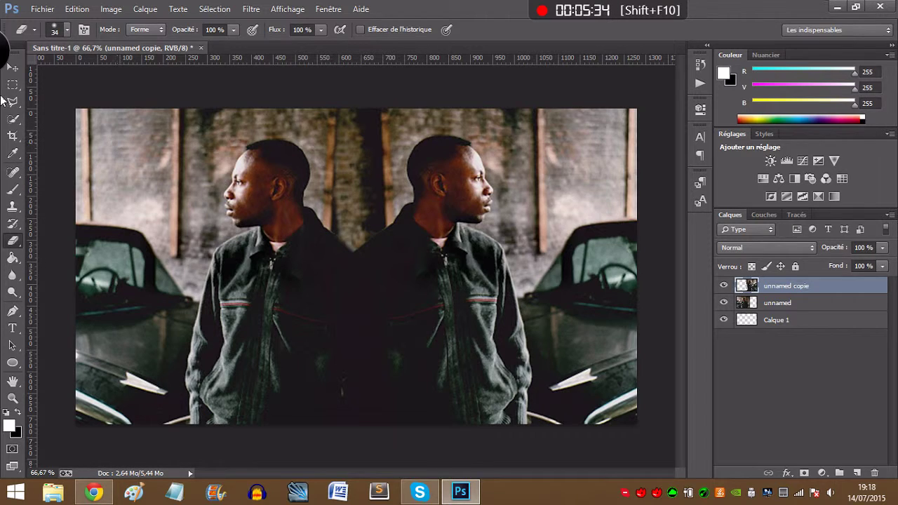
- Merge the unnamed copie layer with the layer below and hide the merged layer
key(m)
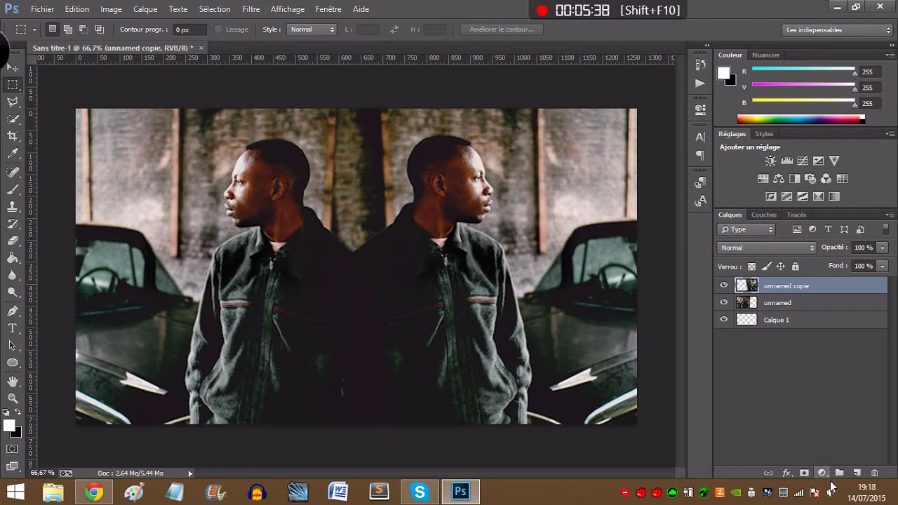
right_click(842, 289)
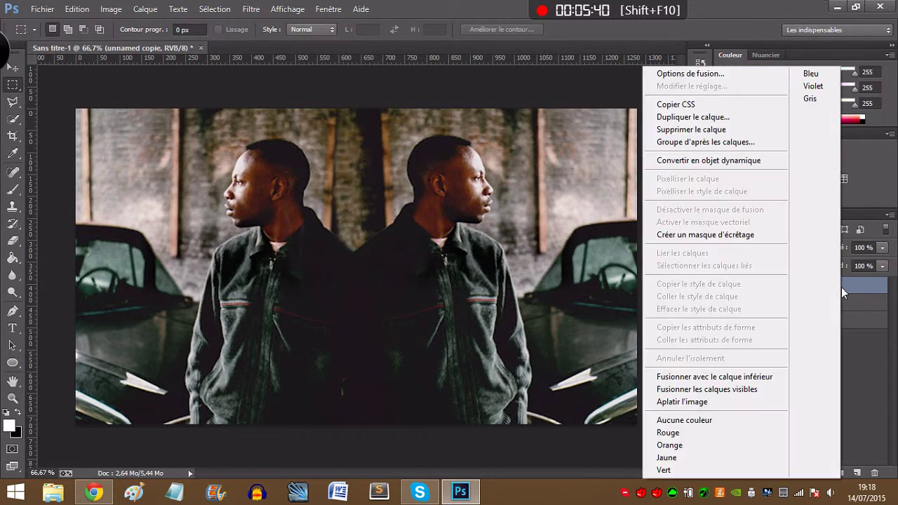
click(752, 378)
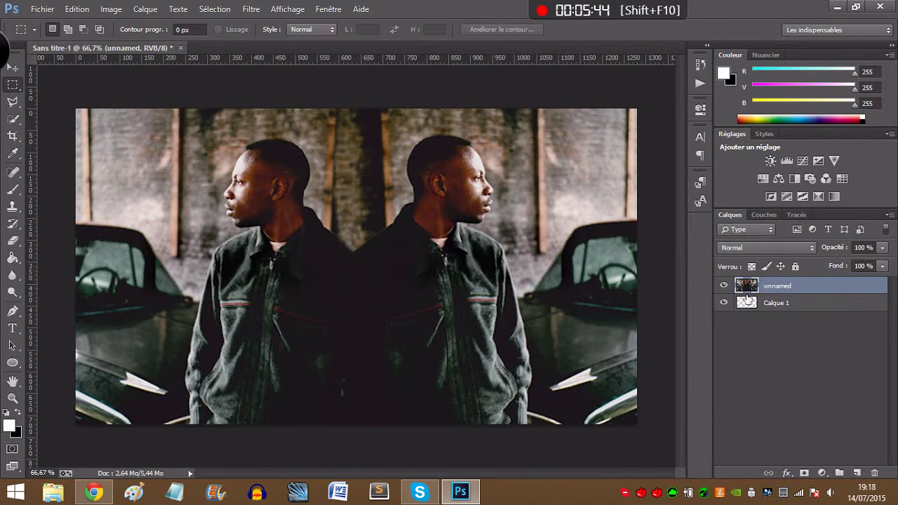
click(724, 287)
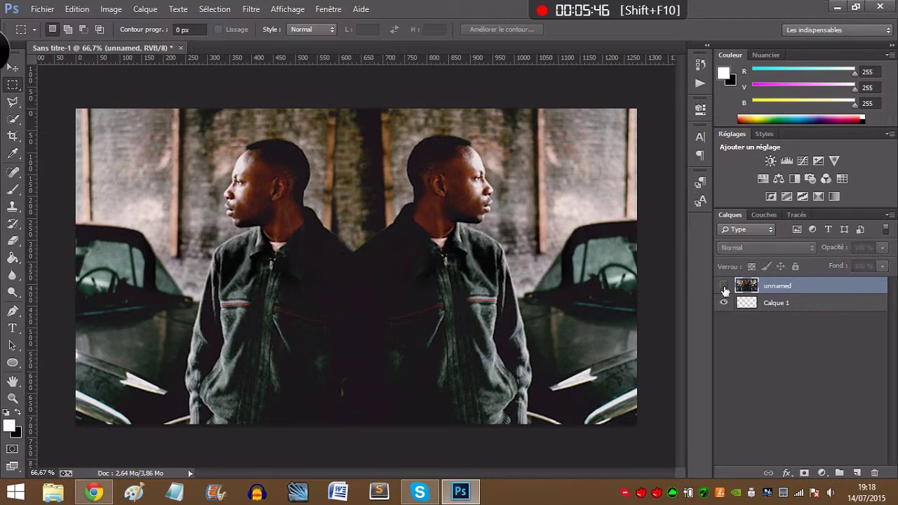
- Show the merged unnamed layer again and add a Black & White (Noir et blanc) adjustment layer above it with default settings
click(725, 286)
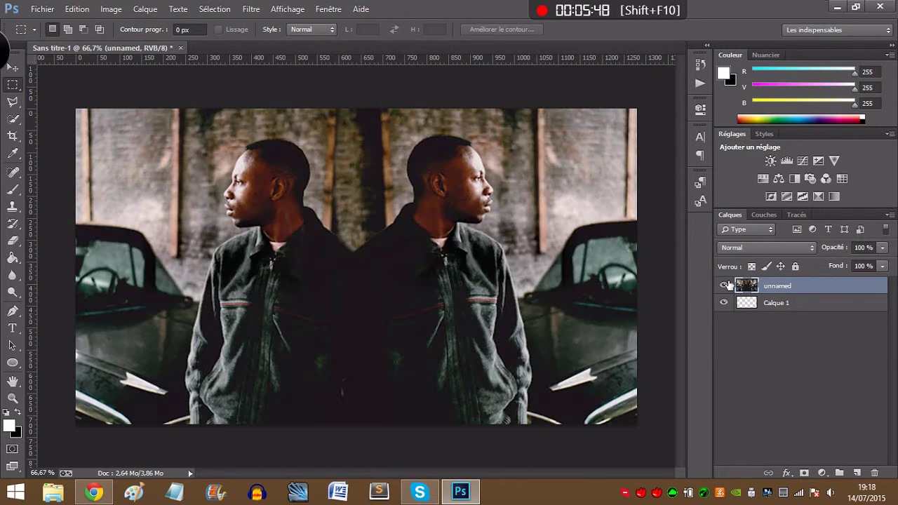
click(824, 474)
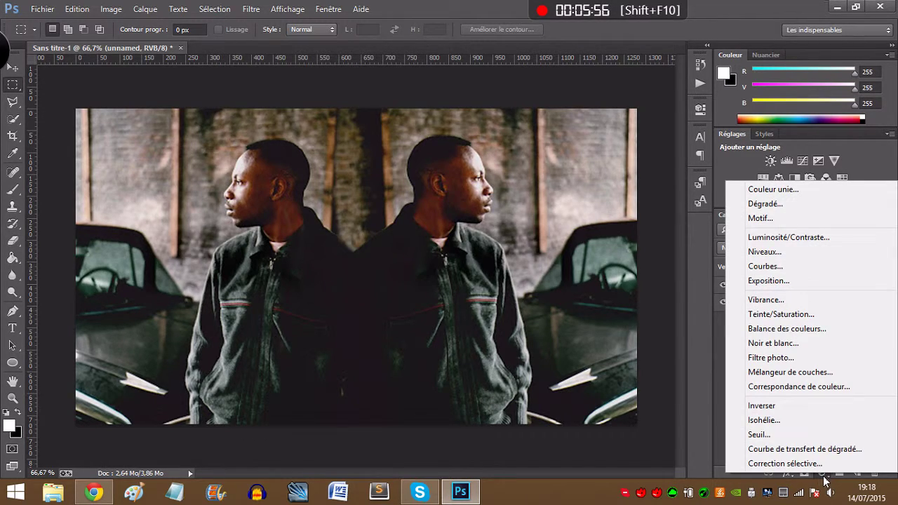
click(796, 342)
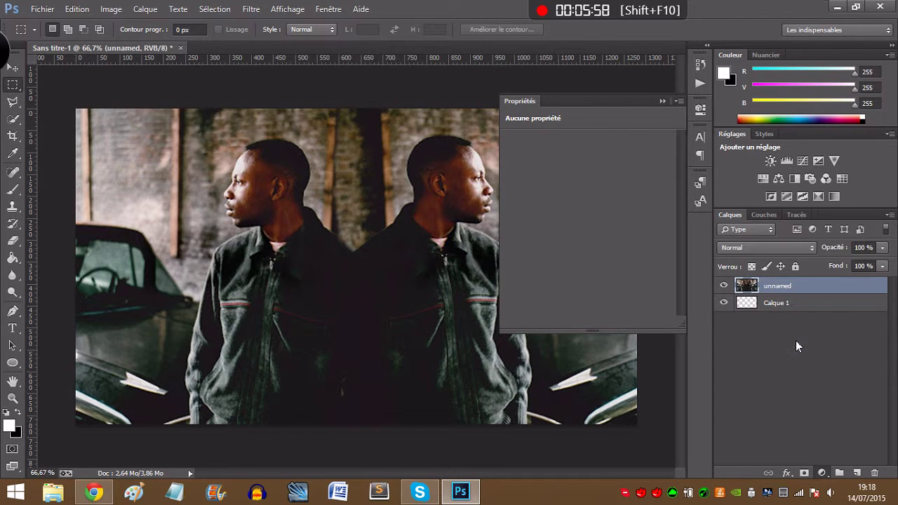
click(662, 101)
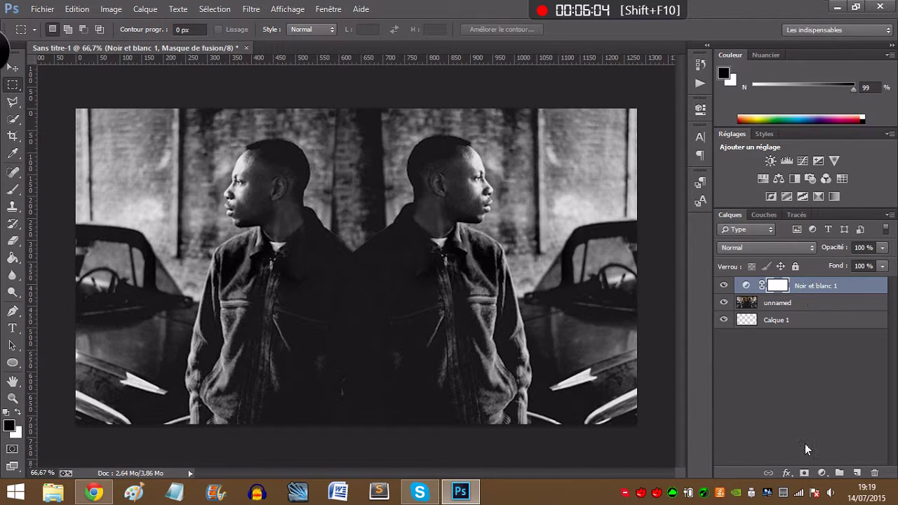
- Add a Brightness/Contrast (Luminosité/Contraste) adjustment layer above the black and white one, with contrast 100 and brightness 100
click(822, 473)
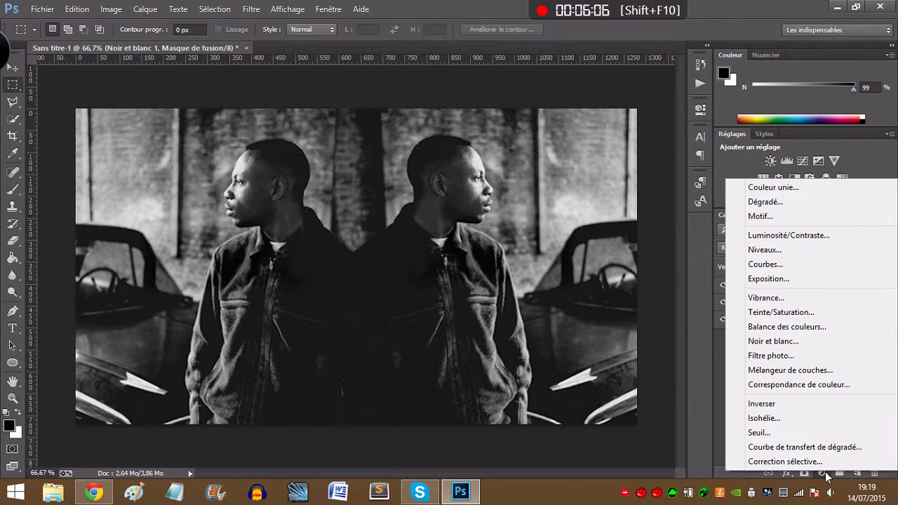
click(814, 235)
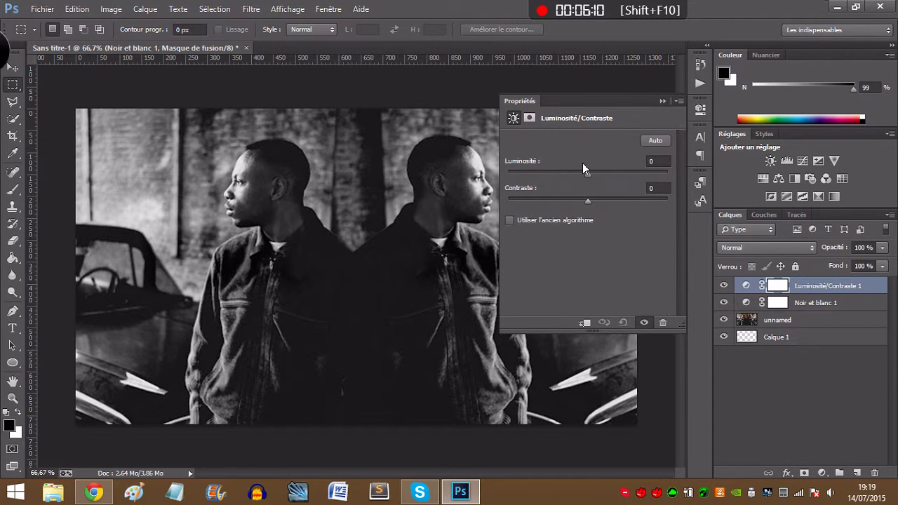
drag(588, 200, 693, 211)
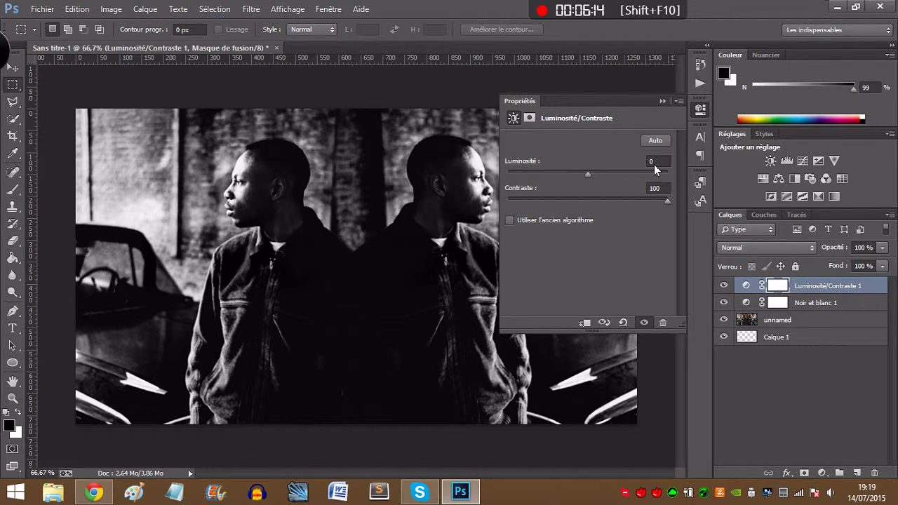
text(100)
key(Return)
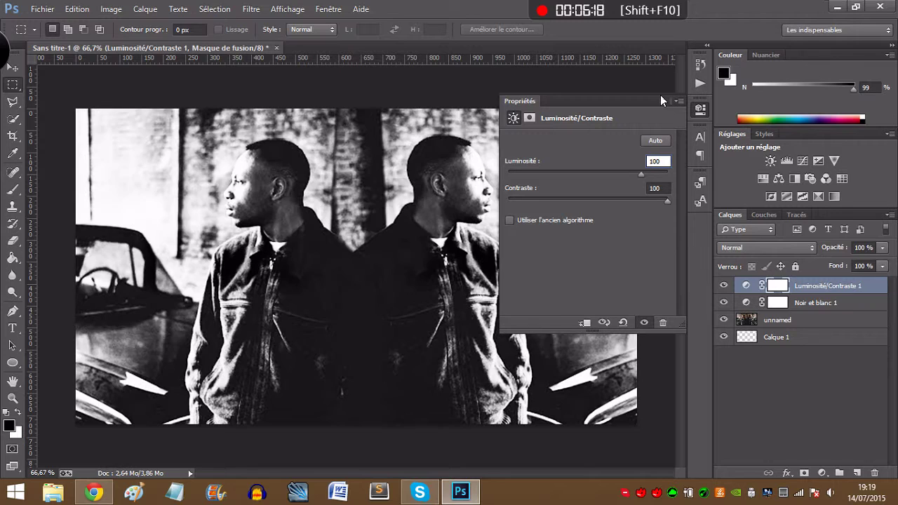
click(663, 100)
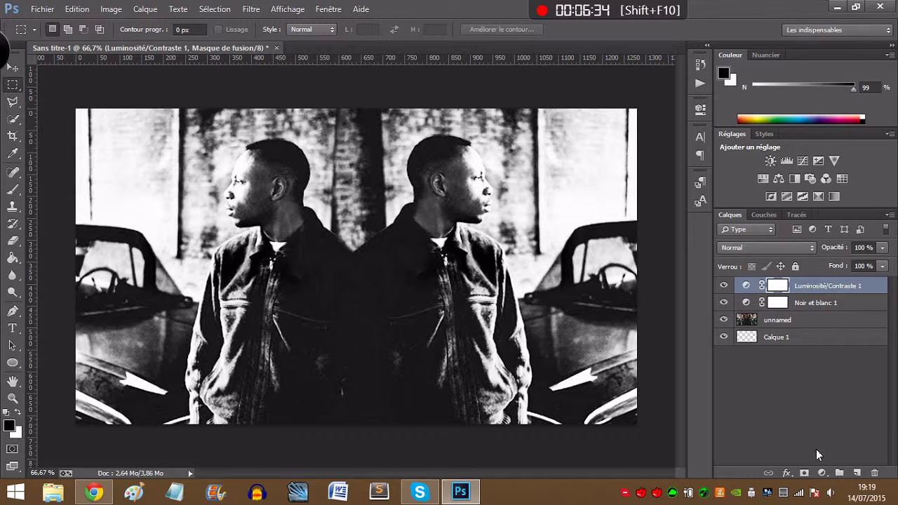
- On a new layer, select a thin full-width strip along the image's top edge and paint it black with the 45 px Brush
click(857, 475)
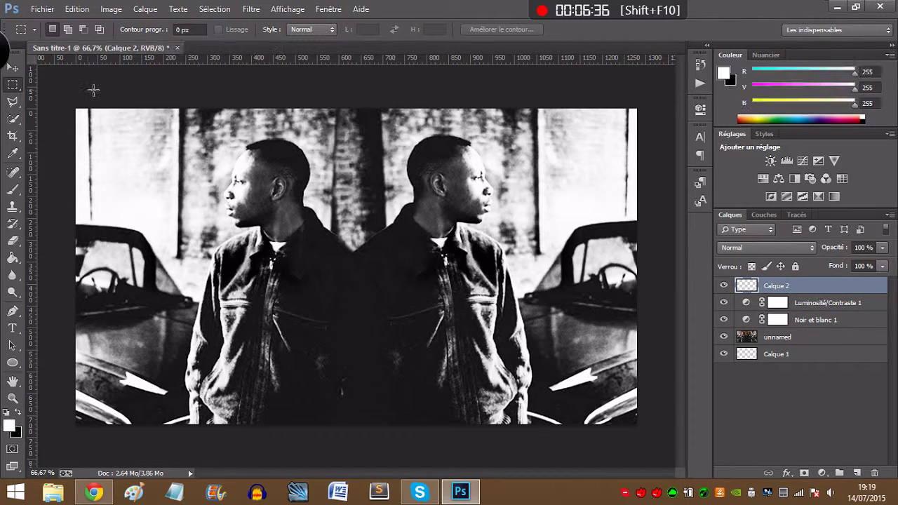
drag(70, 105, 664, 127)
click(449, 154)
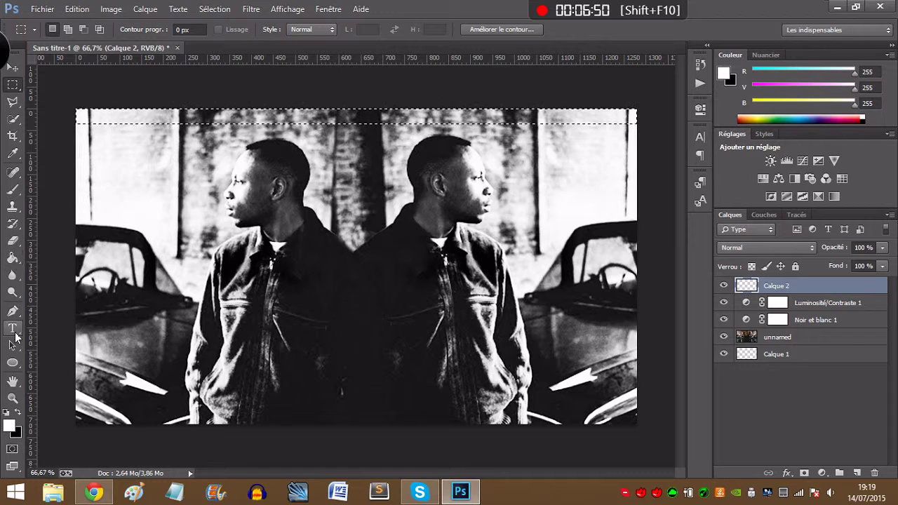
click(17, 413)
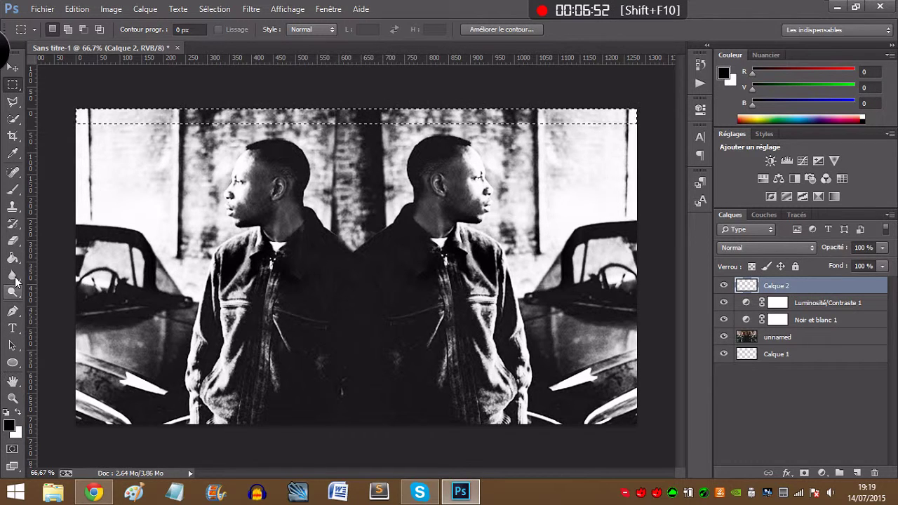
click(12, 189)
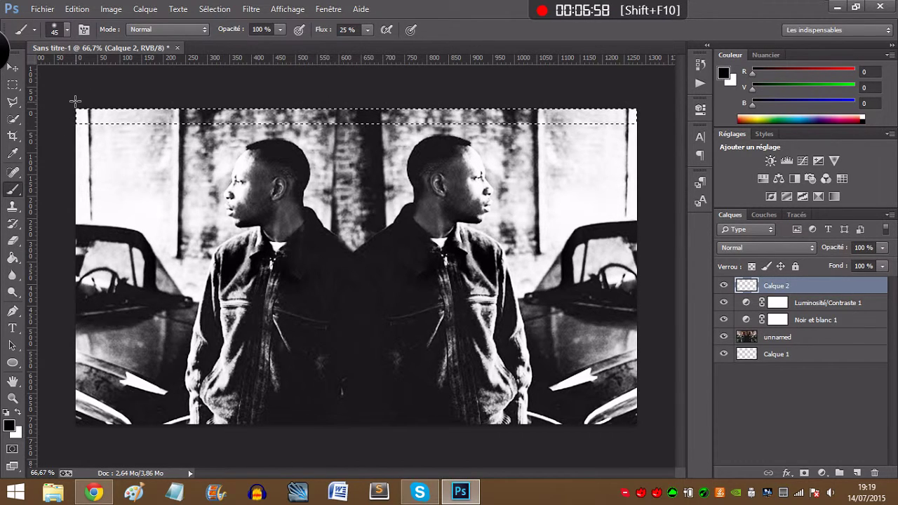
mouse_move(42, 109)
mouse_down()
mouse_move(32, 118)
mouse_move(184, 115)
mouse_up()
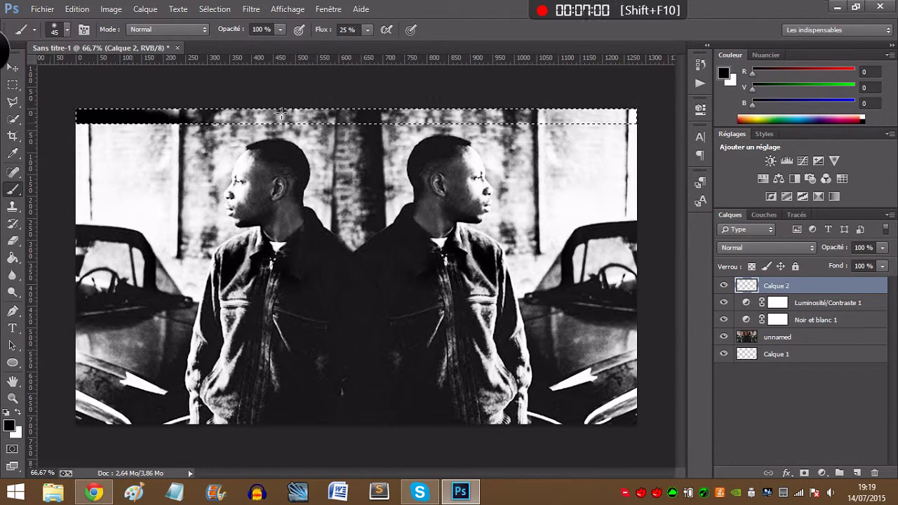
mouse_move(282, 114)
mouse_down()
mouse_move(156, 108)
mouse_move(270, 109)
mouse_move(254, 122)
mouse_move(385, 114)
mouse_move(240, 124)
mouse_move(474, 113)
mouse_move(421, 108)
mouse_move(488, 123)
mouse_move(651, 122)
mouse_move(518, 116)
mouse_move(645, 114)
mouse_up()
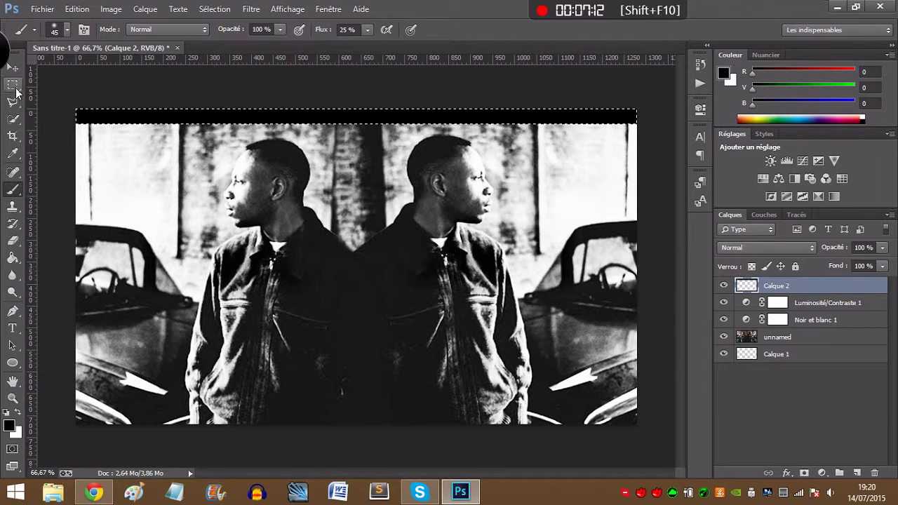
- Move the strip selection down to the image's bottom edge, paint it black with the Brush, and deselect
click(16, 87)
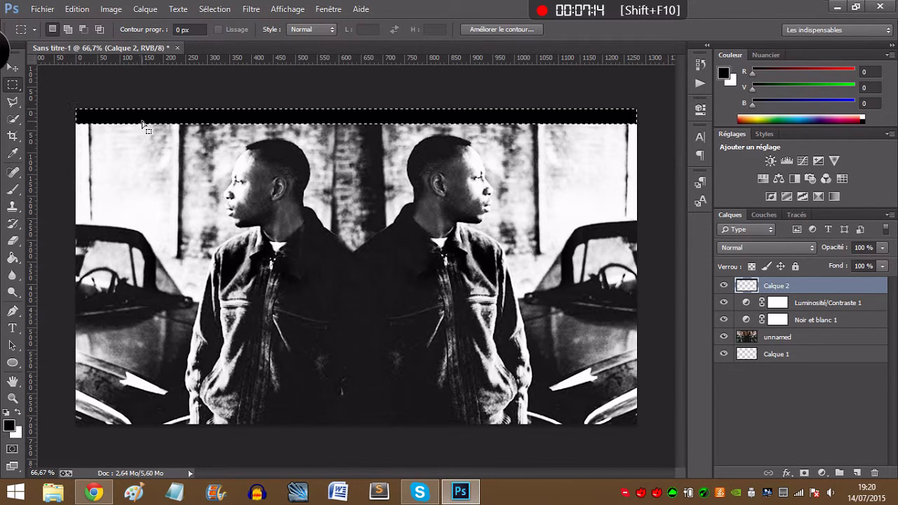
drag(145, 124, 140, 424)
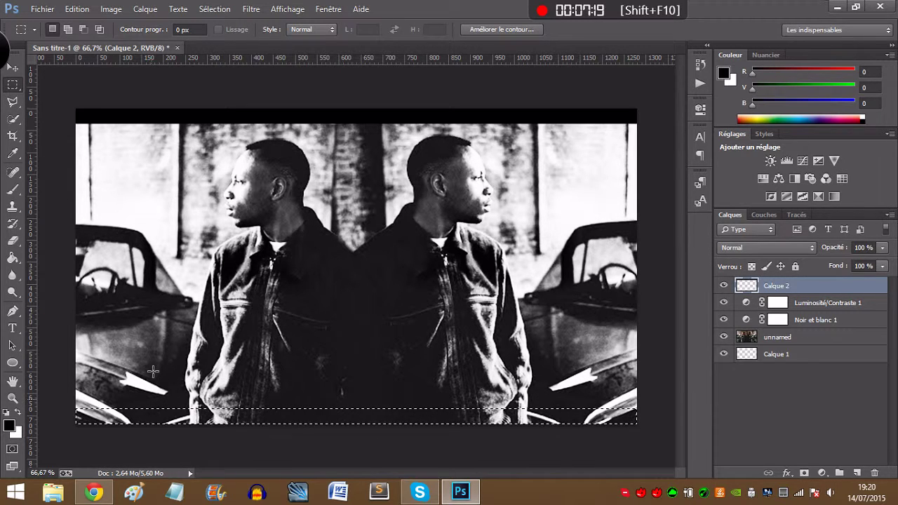
click(12, 190)
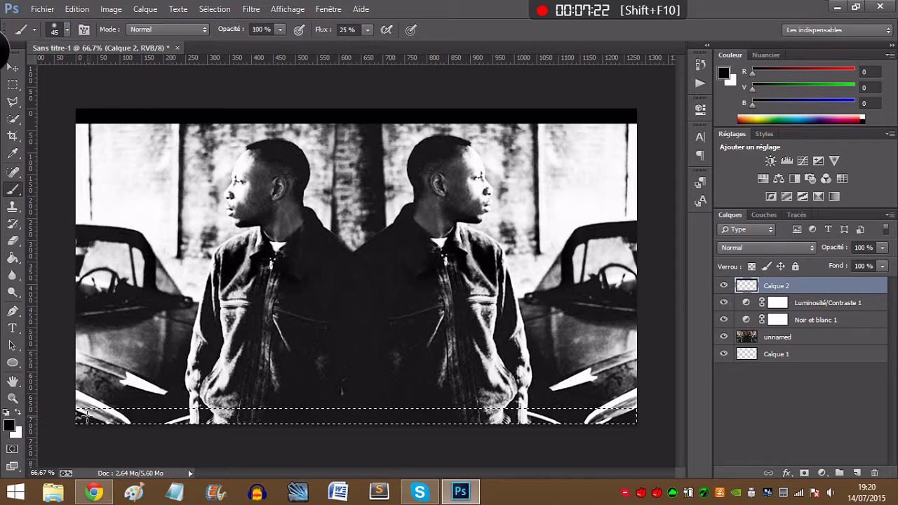
mouse_move(84, 415)
mouse_down()
mouse_move(170, 416)
mouse_move(72, 417)
mouse_move(288, 412)
mouse_move(385, 422)
mouse_move(225, 406)
mouse_move(344, 425)
mouse_move(513, 417)
mouse_move(405, 415)
mouse_move(433, 412)
mouse_move(617, 412)
mouse_move(445, 406)
mouse_up()
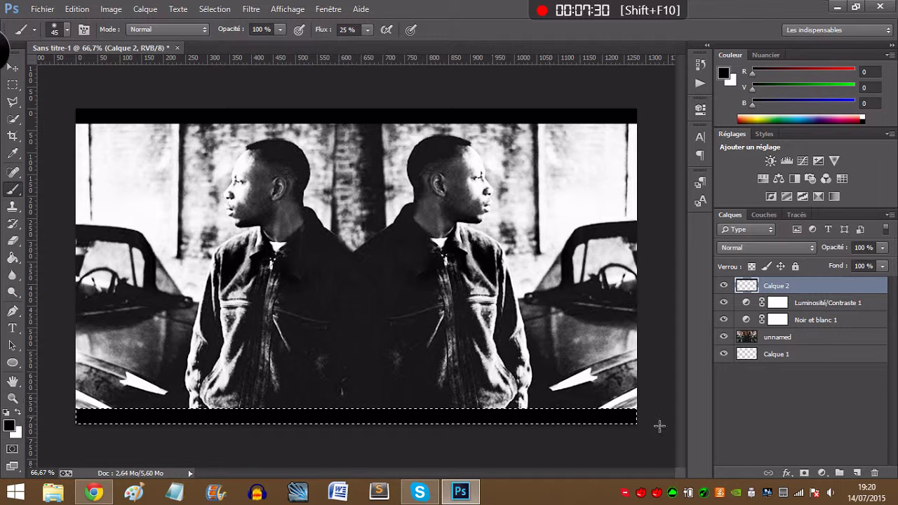
click(12, 84)
click(288, 183)
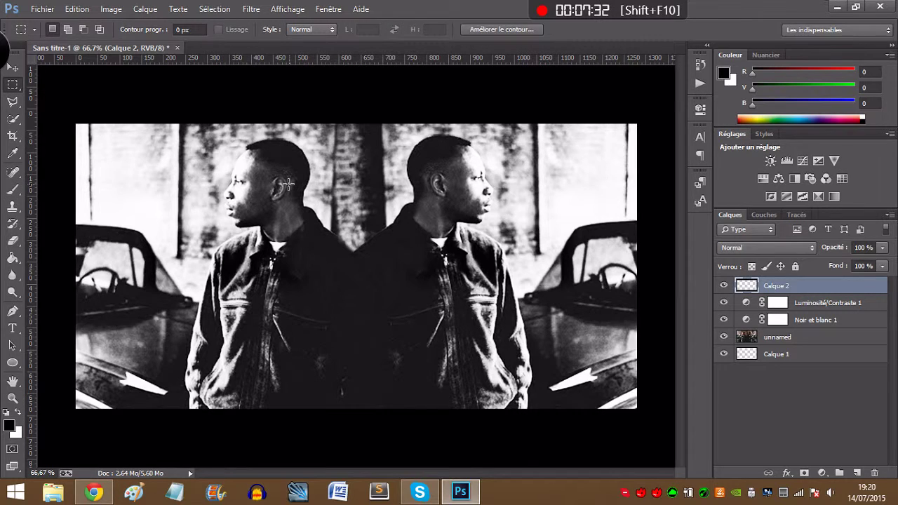